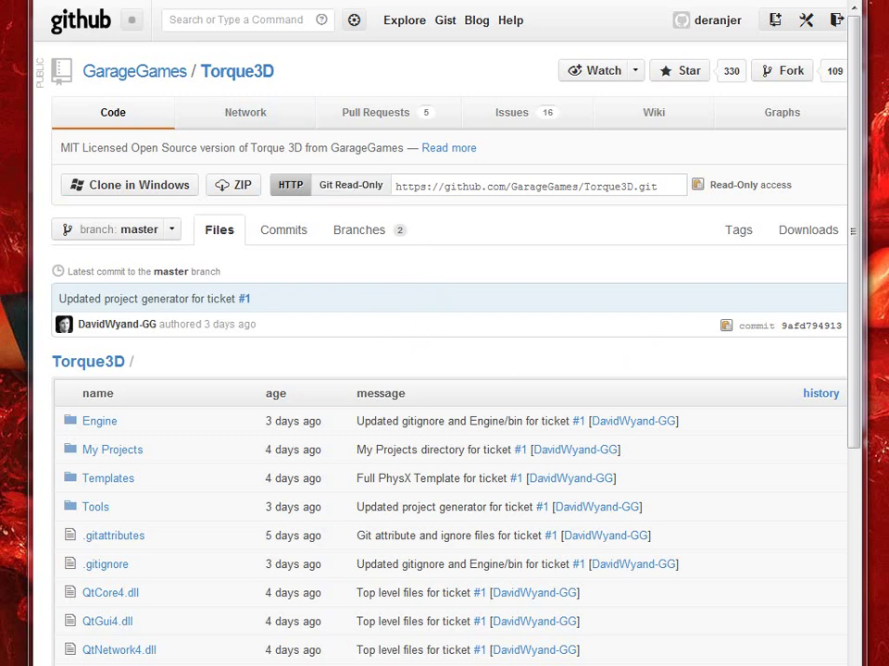
Bring up the Torque3D repository folder and start Torque 3D.exe, opening Torque Toolbox 1.2
key(alt+Tab)
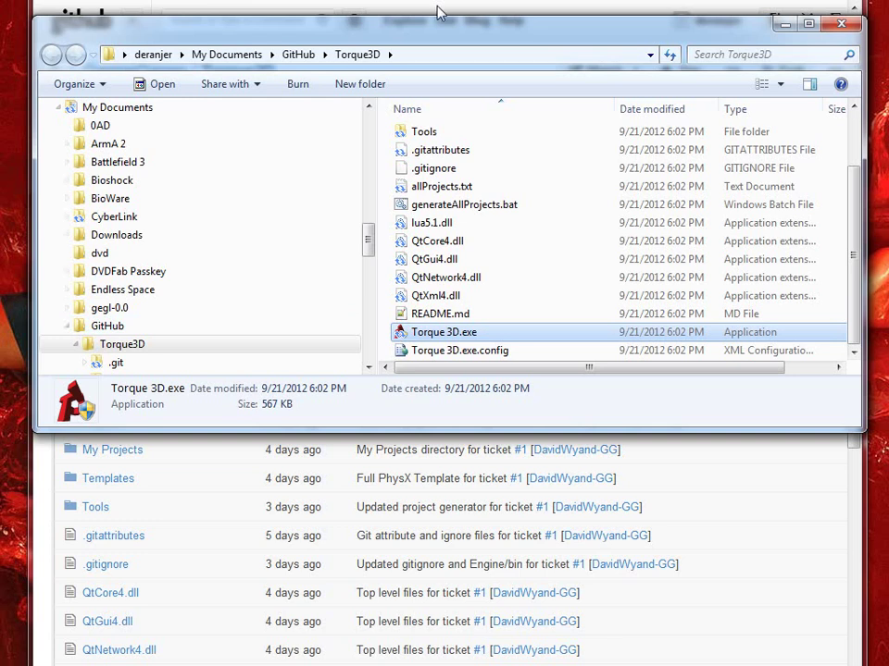
drag(446, 37, 463, 85)
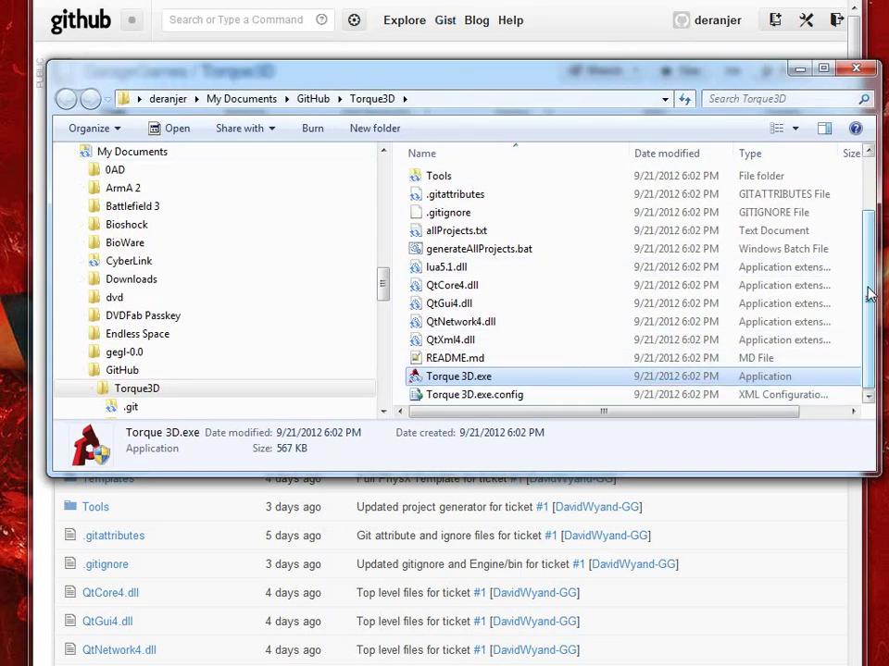
drag(870, 294, 862, 186)
scroll(862, 186, down, 2)
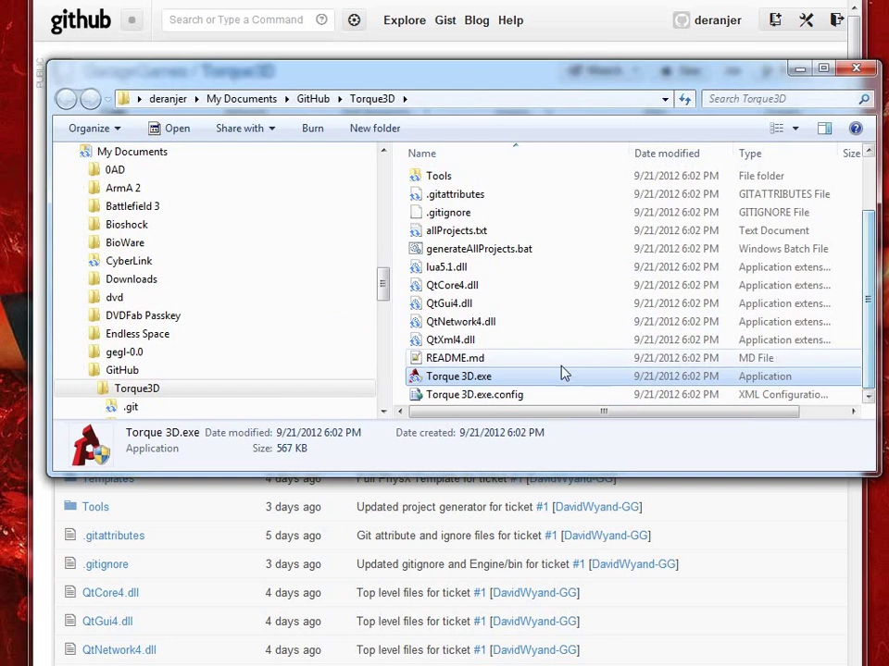
double_click(482, 377)
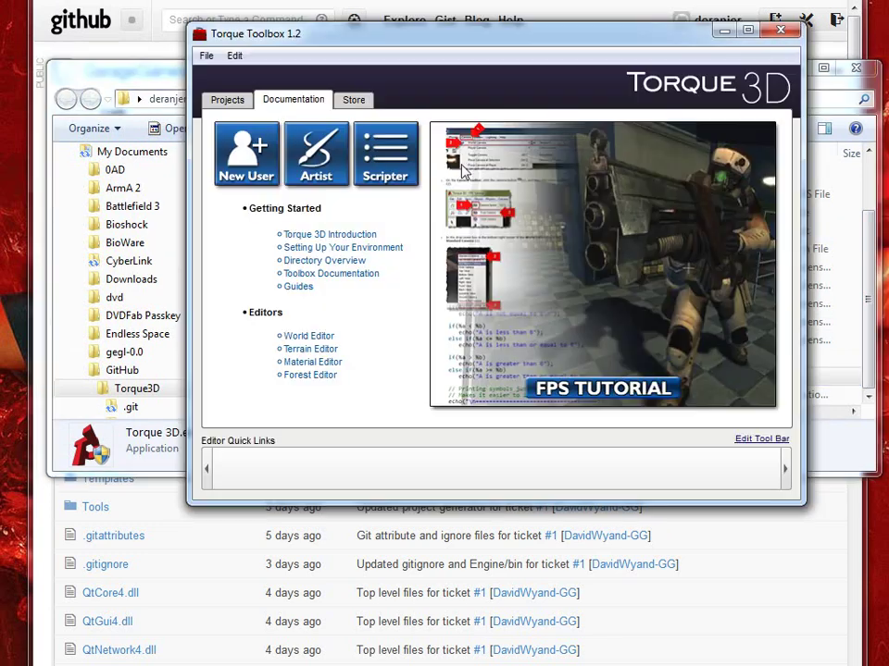
Review the existing Test Project in the projects list, then show the documentation links
click(230, 98)
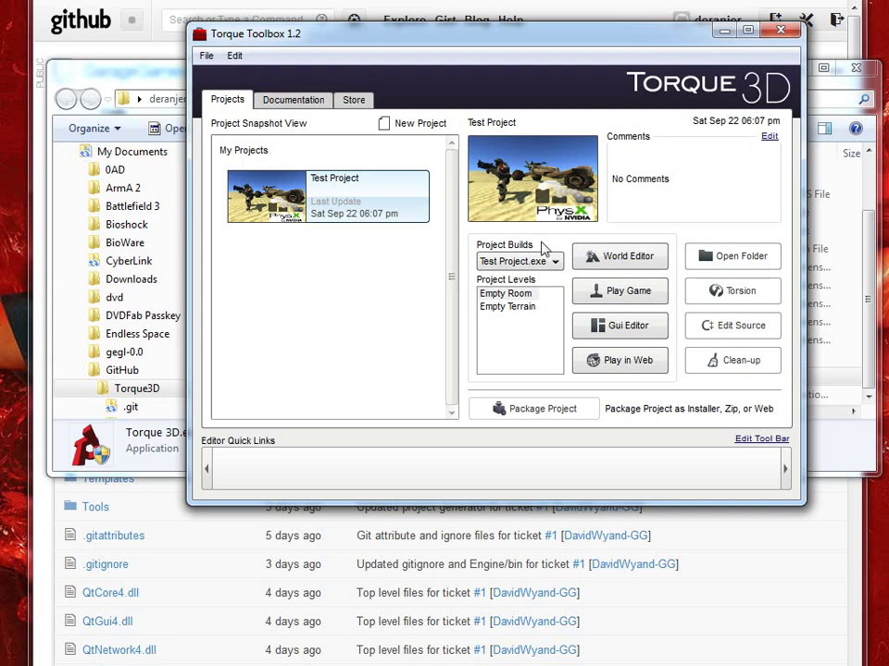
click(295, 101)
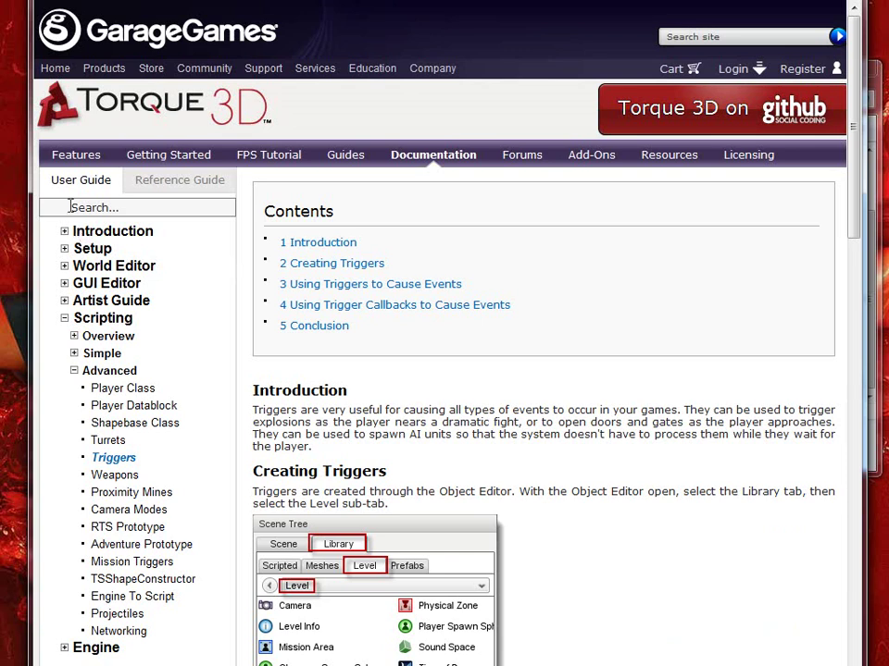
Go to Setup > Required Downloads and scroll to 'Download the Required SDK files'
click(89, 249)
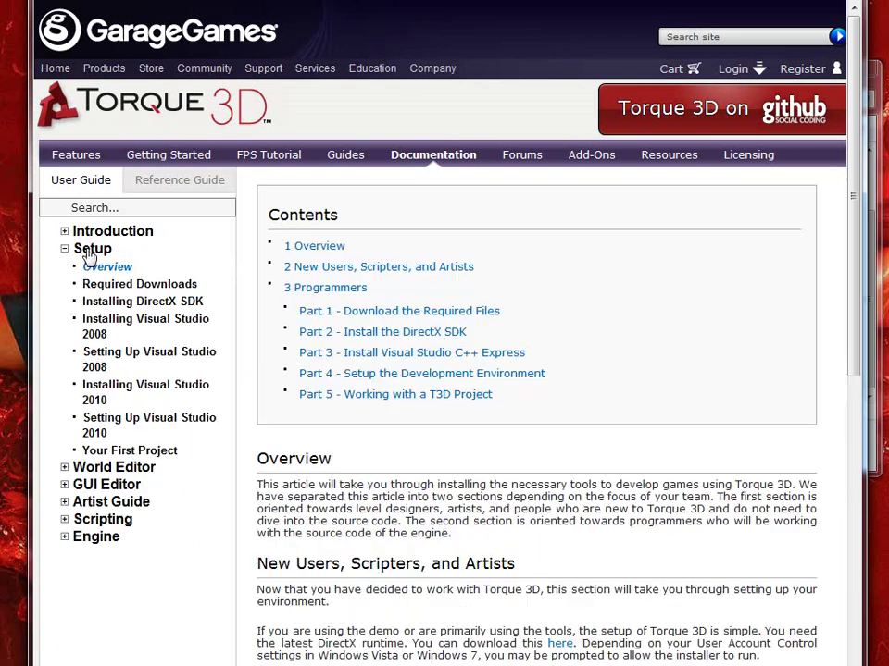
click(135, 287)
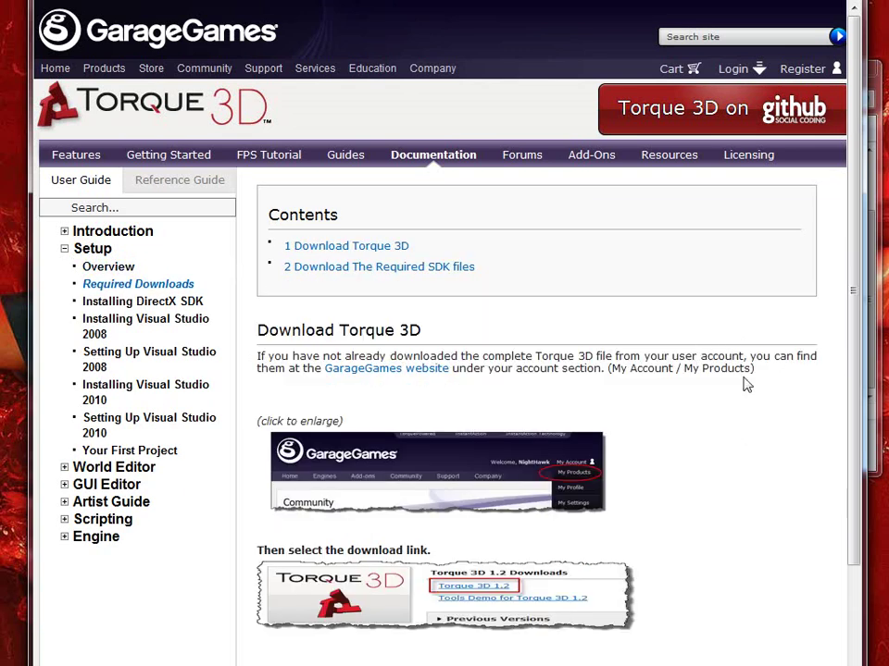
scroll(740, 368, down, 6)
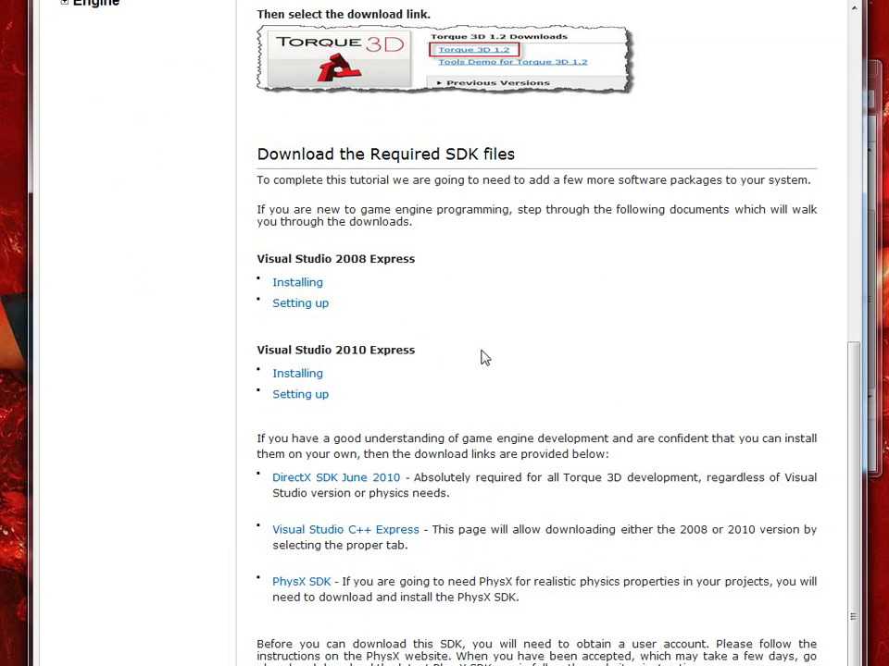
Open the Visual Studio 2010 Express setup guide in a new tab and skim its steps
right_click(308, 396)
click(370, 408)
key(ctrl+Tab)
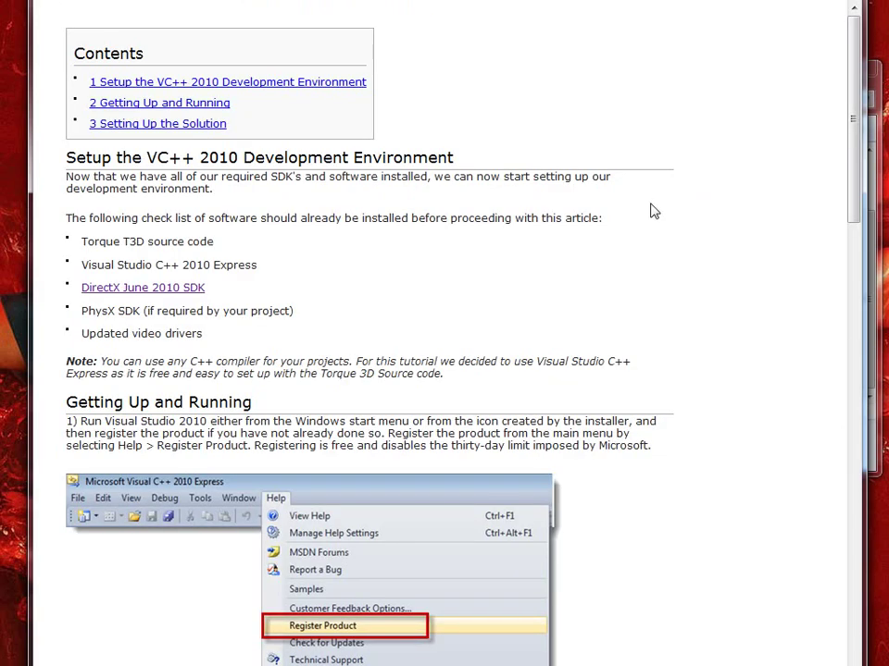
scroll(652, 211, down, 10)
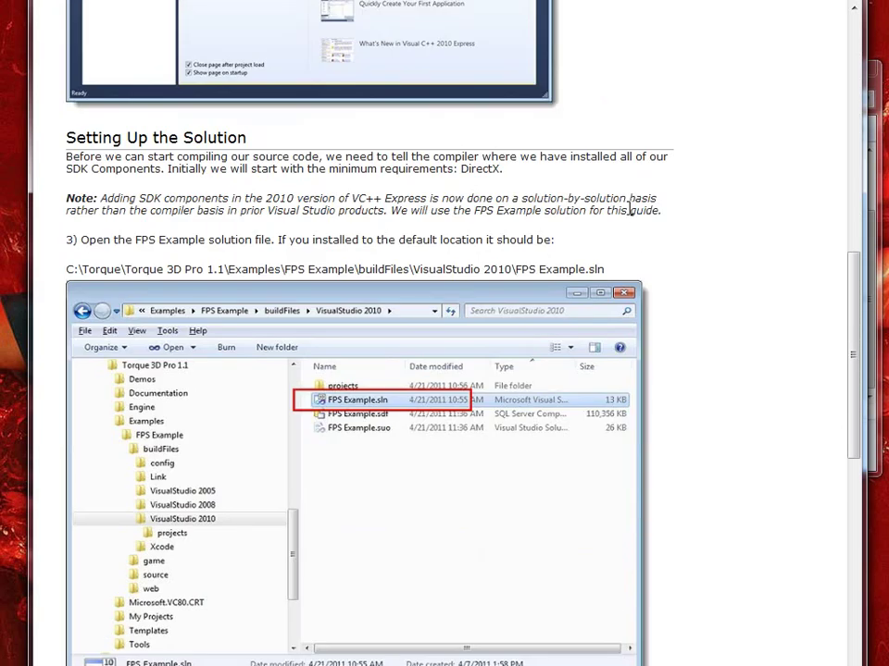
scroll(609, 450, down, 15)
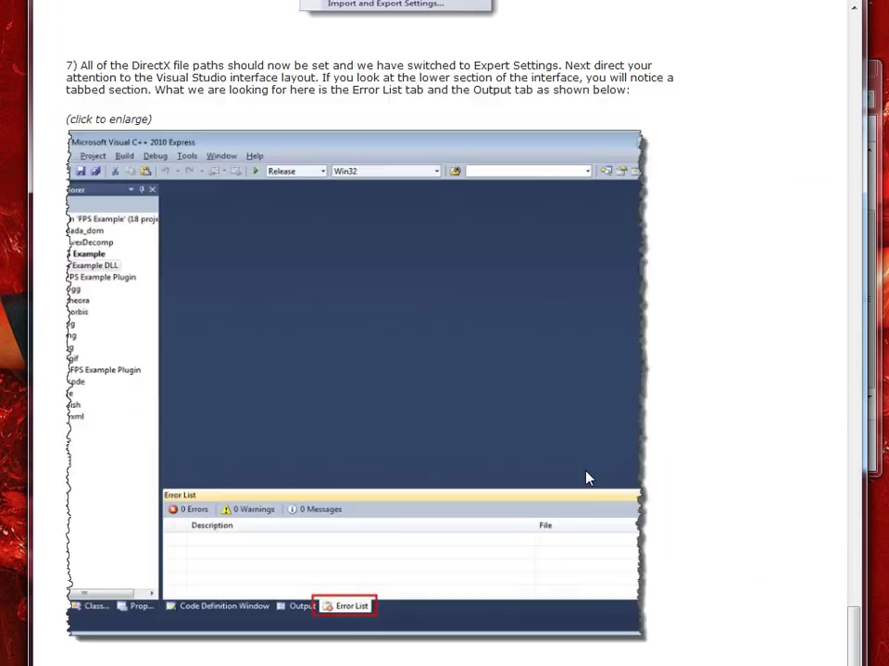
scroll(599, 399, up, 10)
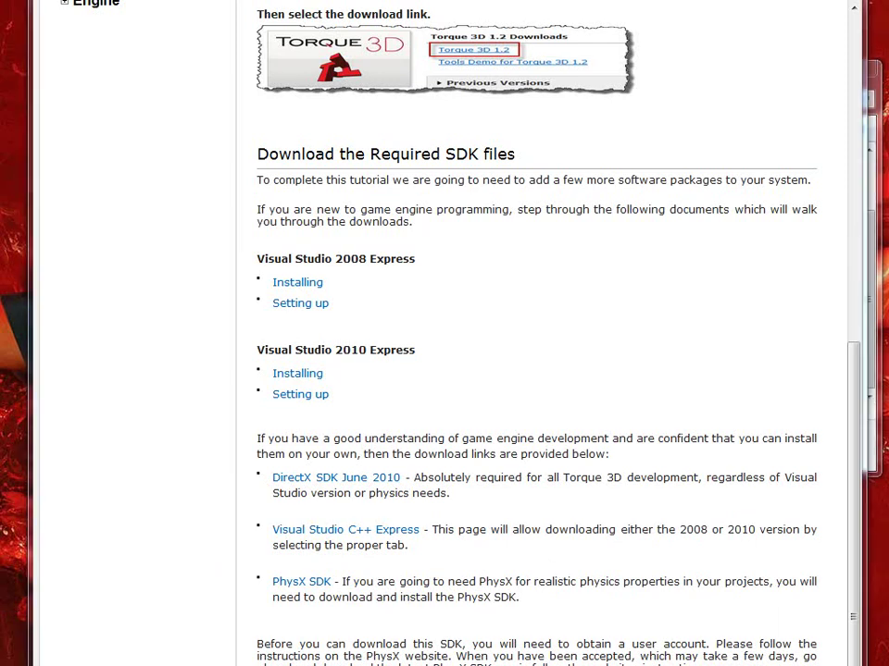
key(super+e)
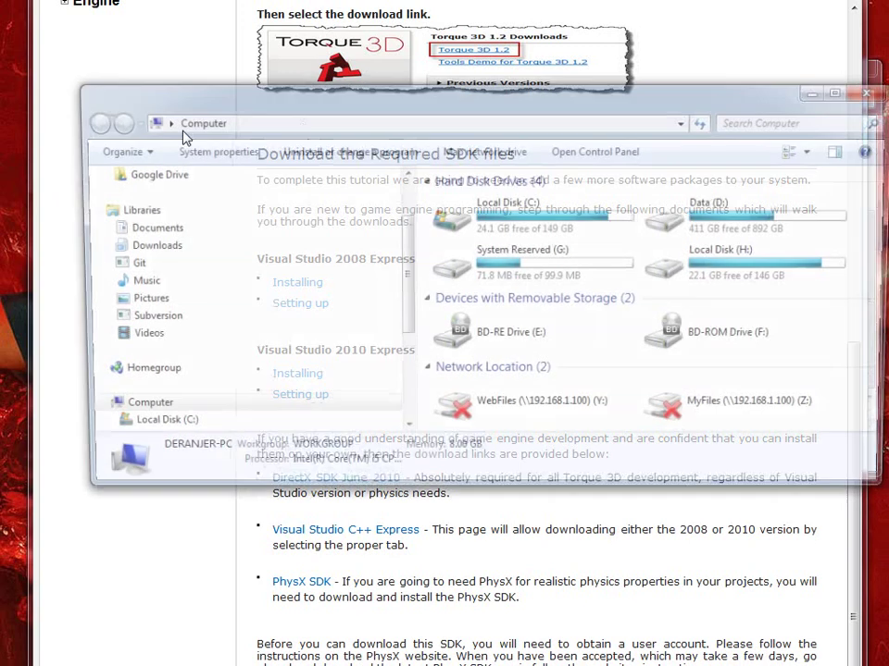
double_click(531, 212)
scroll(515, 357, down, 1)
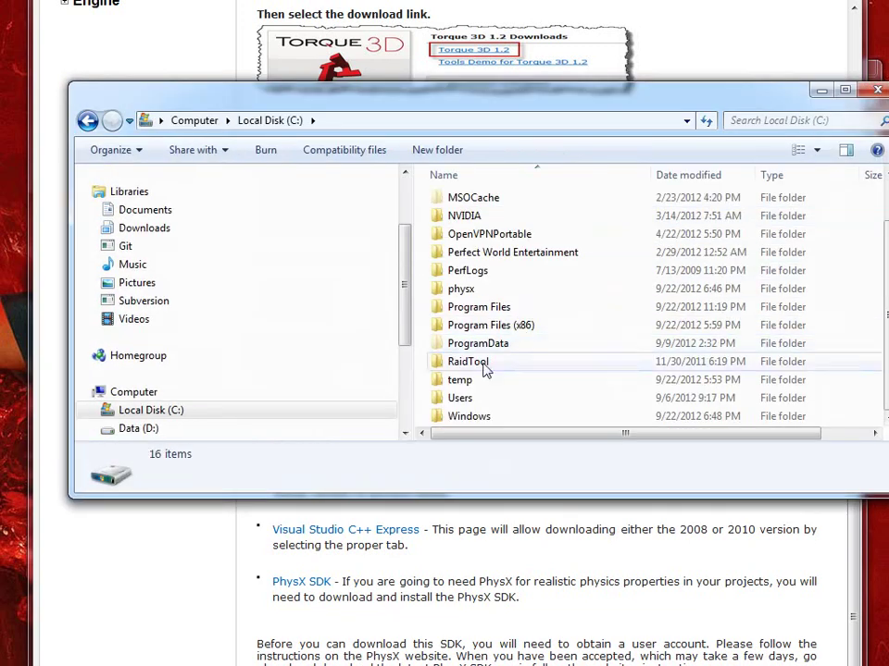
double_click(460, 289)
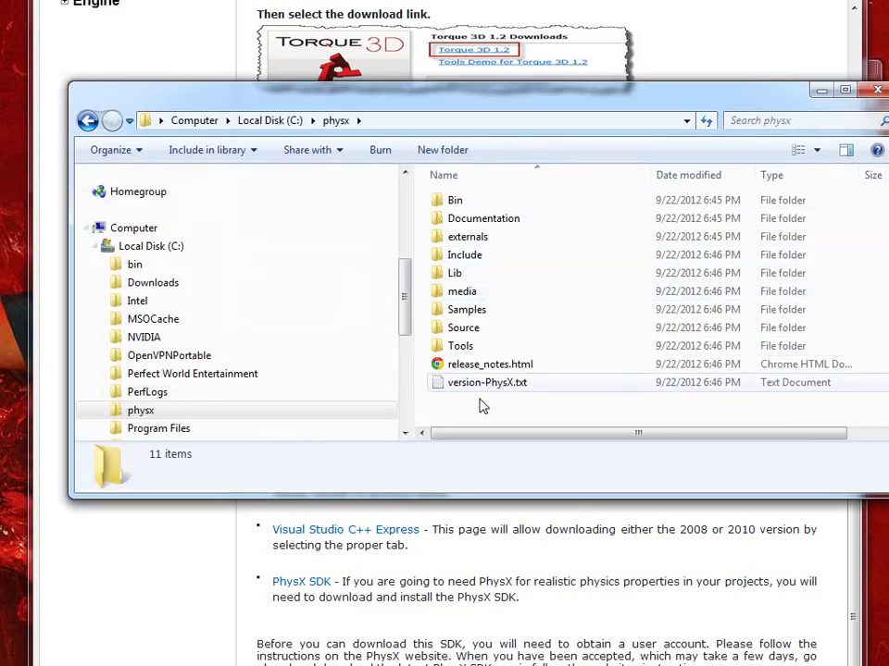
click(875, 91)
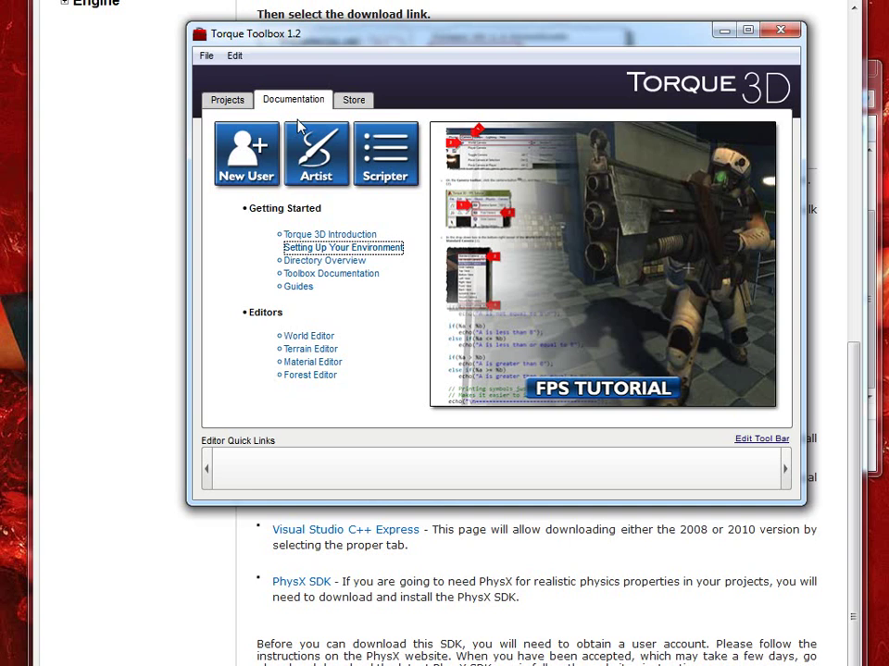
Create a new project 'YOUTUBE PROJECT' from the Full PhysX template and close the progress window
click(229, 100)
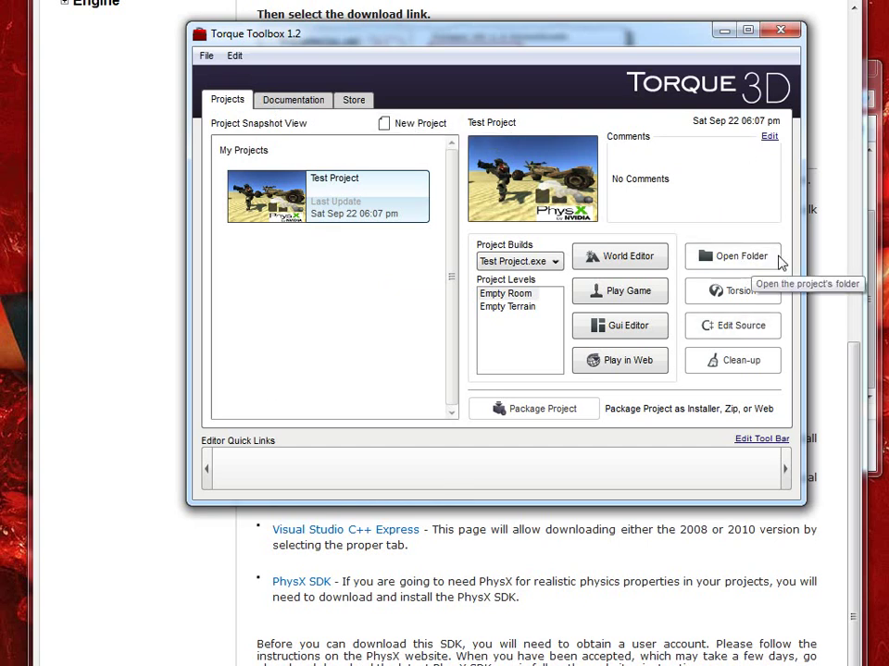
click(404, 125)
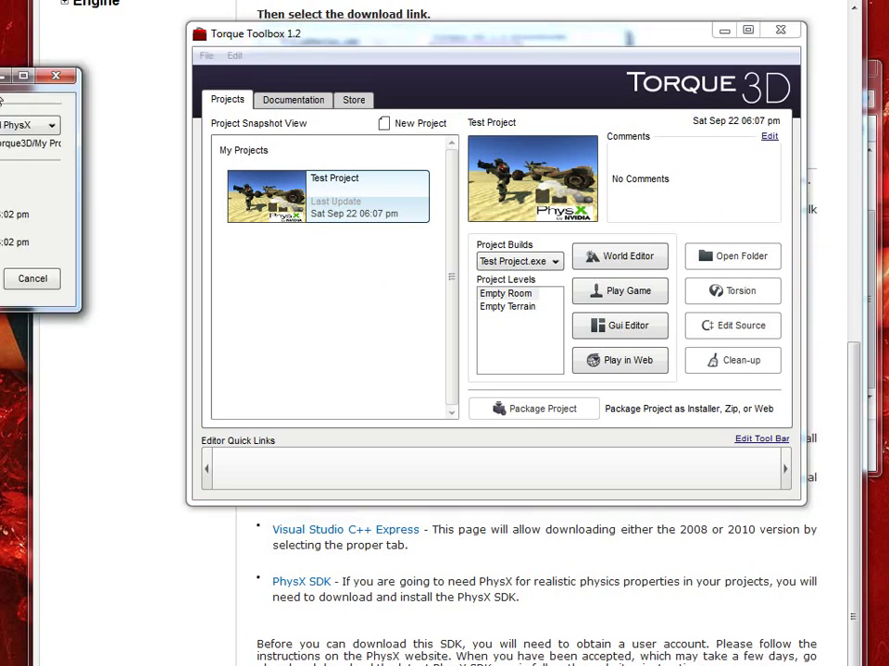
text(Y0)
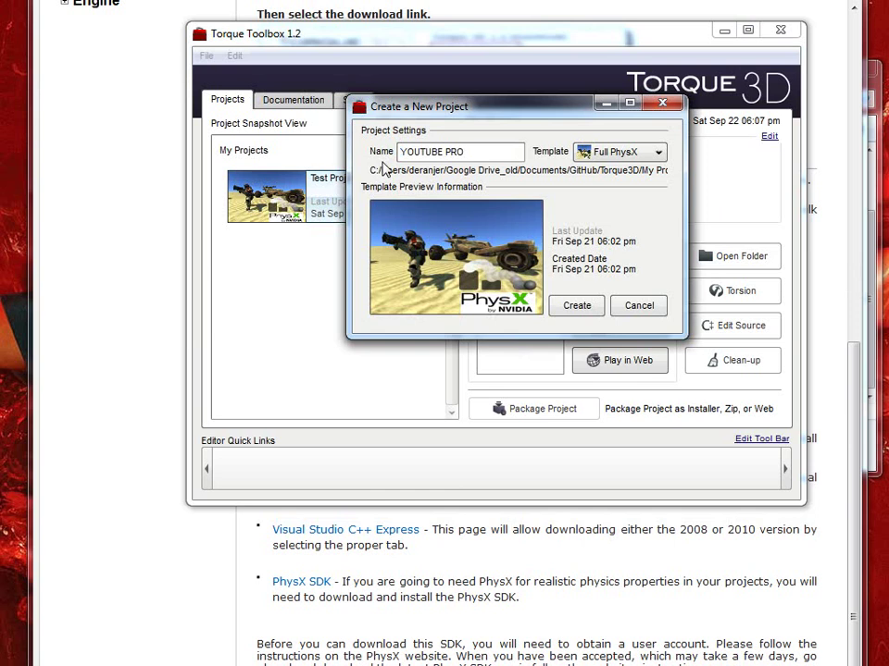
click(658, 152)
click(648, 168)
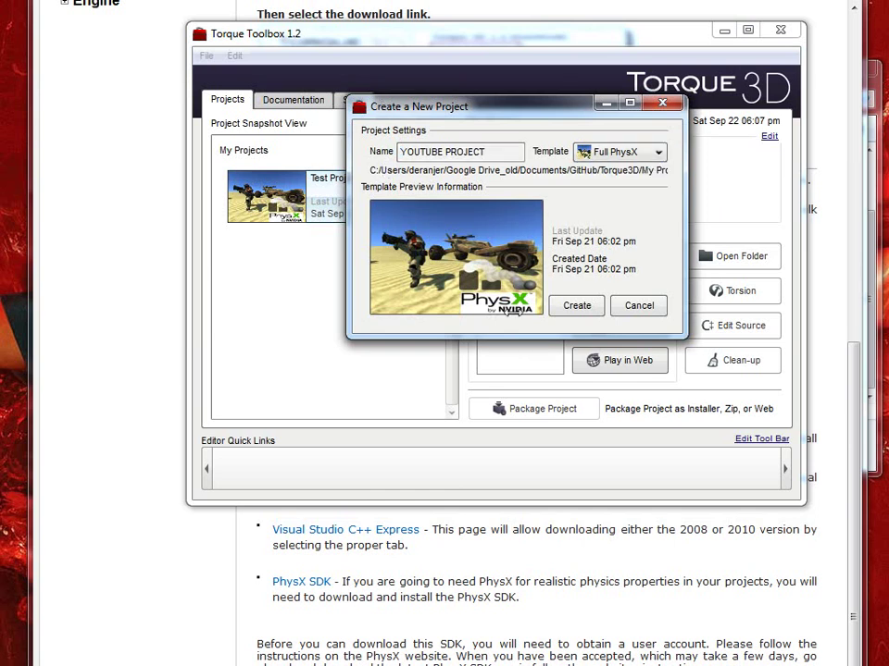
click(576, 304)
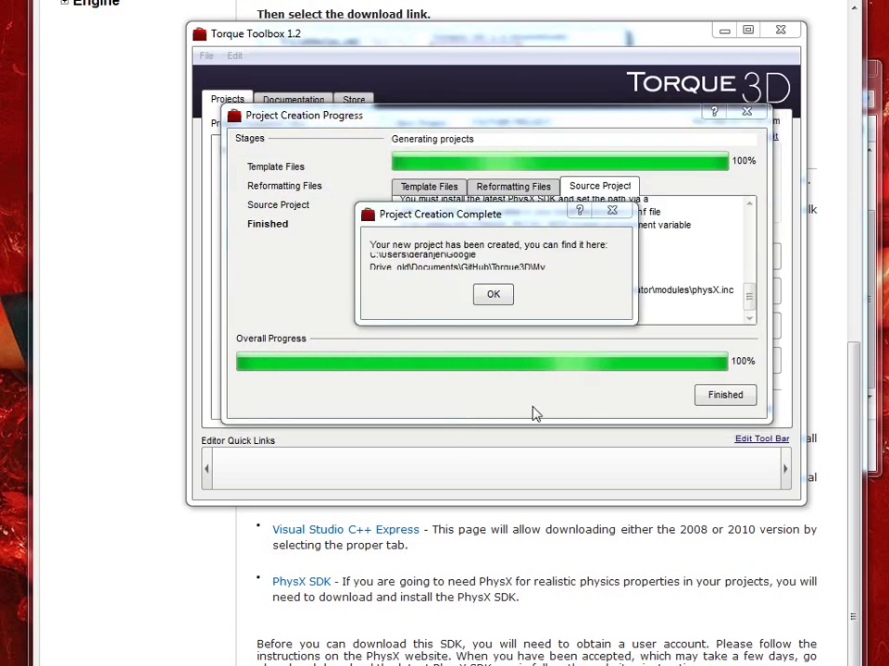
click(497, 295)
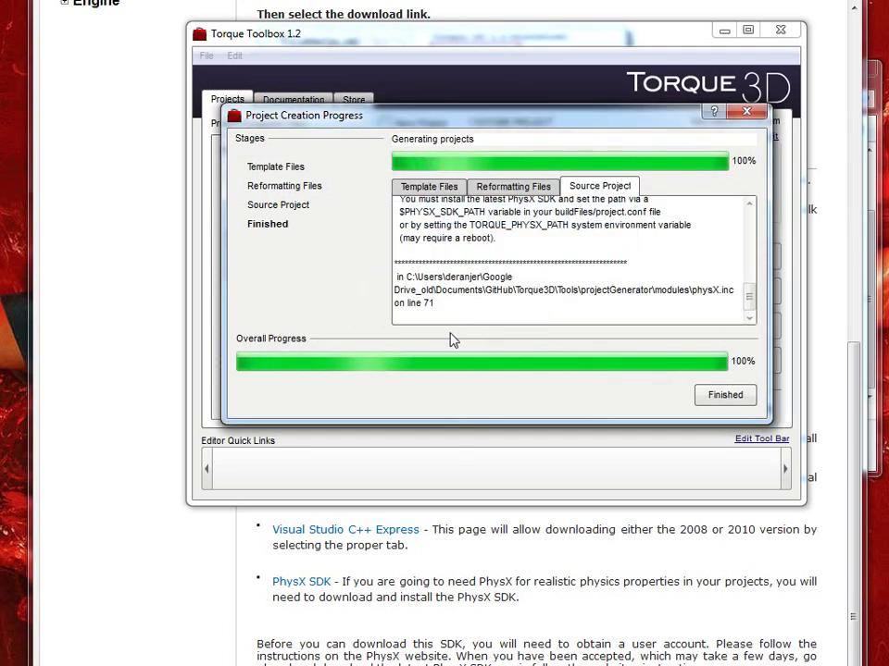
click(733, 399)
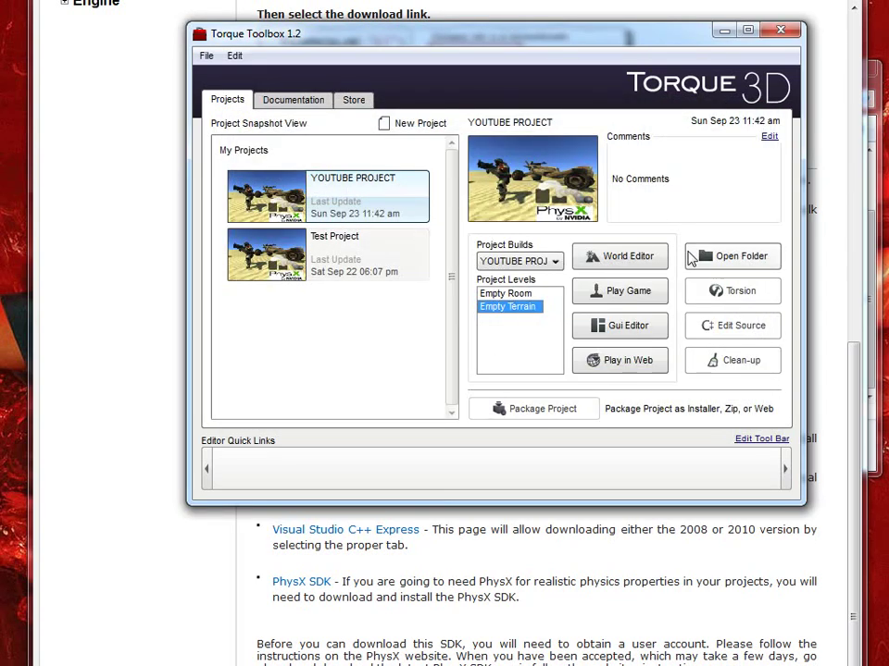
Open the YOUTUBE PROJECT folder and browse buildFiles > VisualStudio 2010 > projects, then return
click(727, 258)
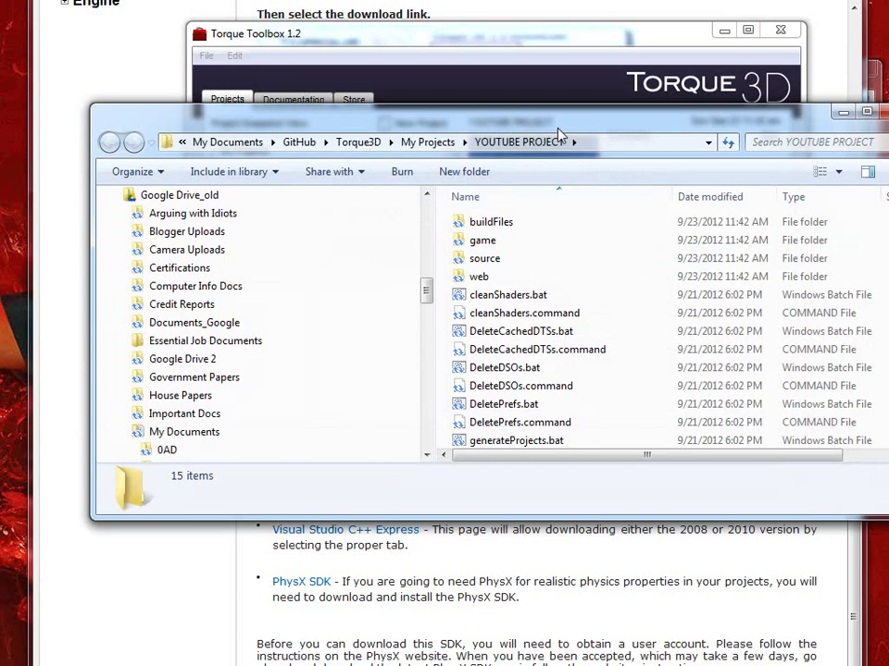
drag(418, 97, 378, 49)
scroll(575, 240, down, 1)
scroll(564, 301, up, 1)
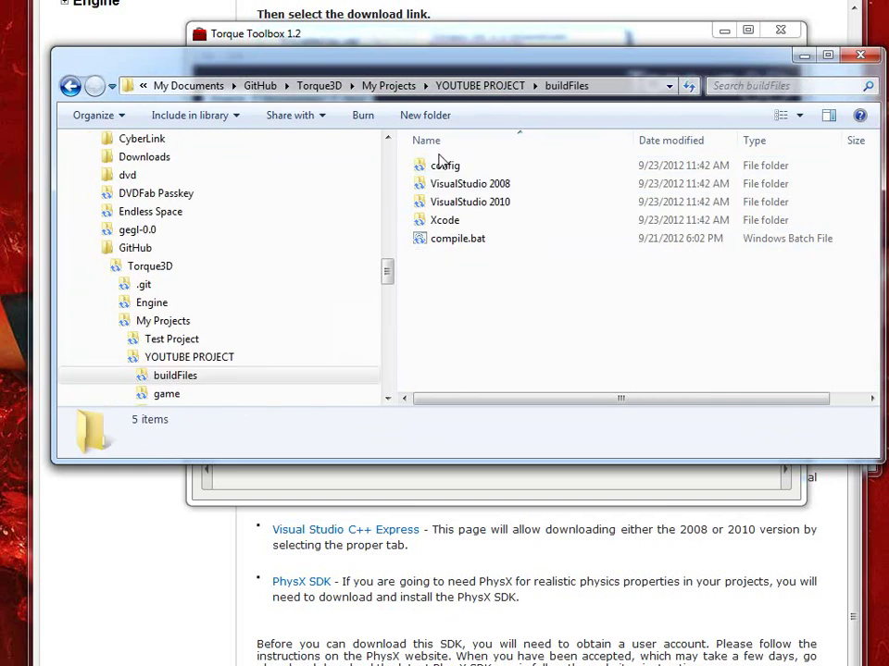
double_click(488, 203)
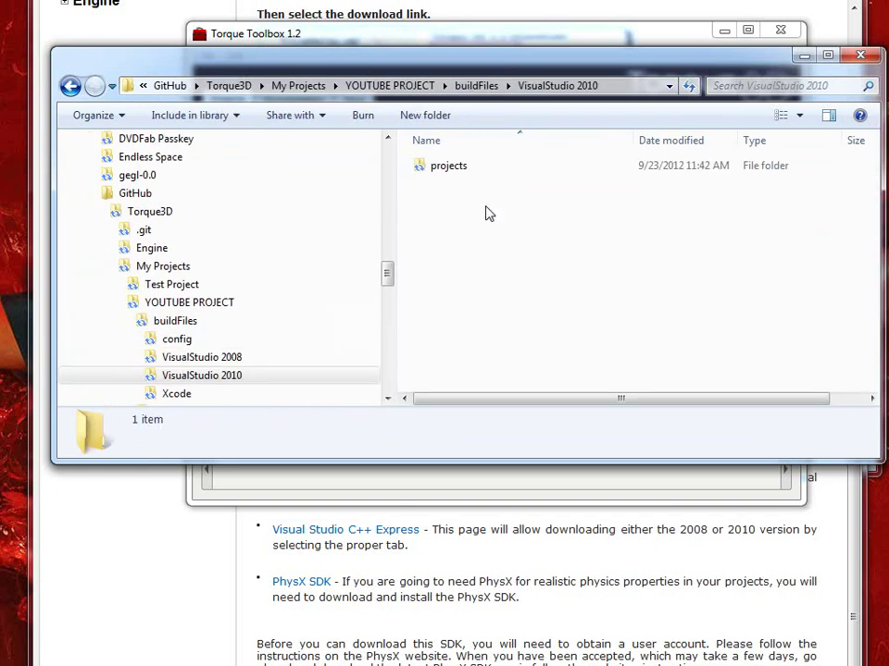
double_click(454, 167)
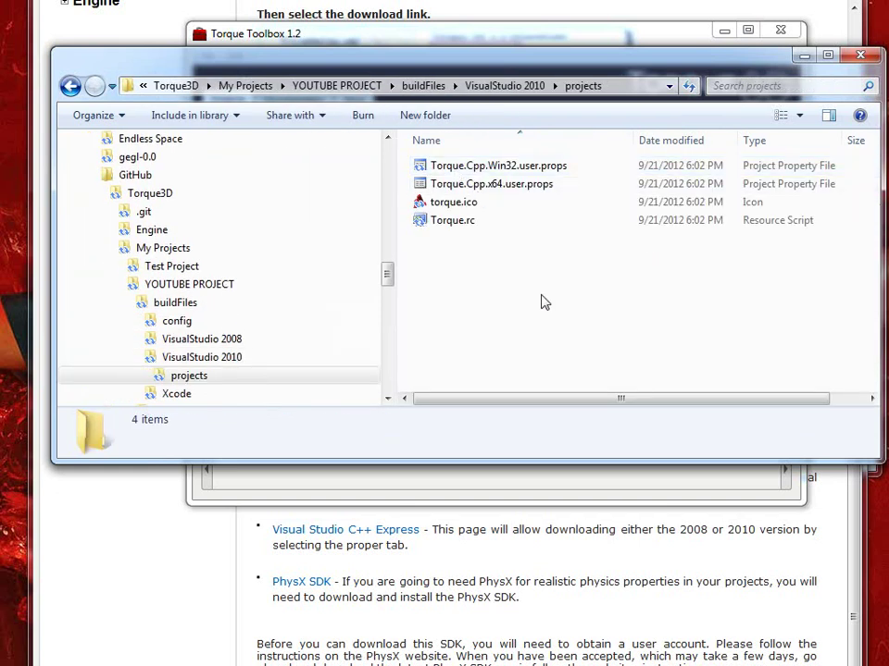
click(70, 85)
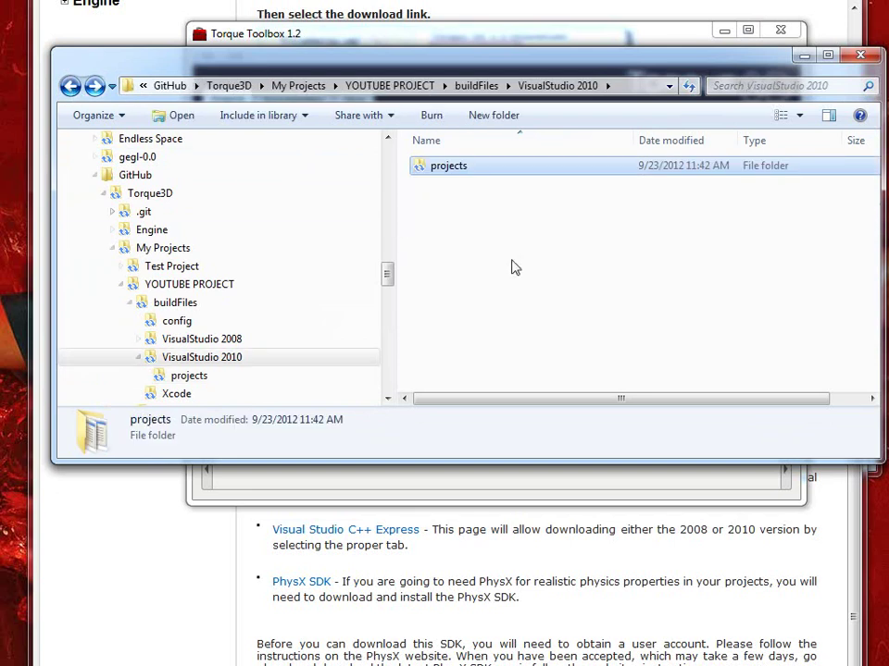
click(70, 85)
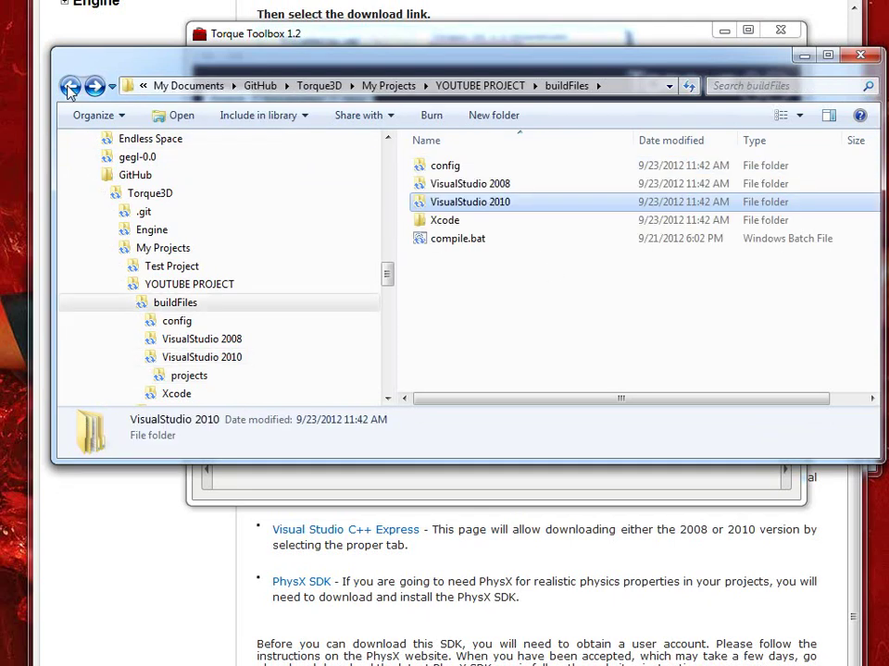
click(70, 85)
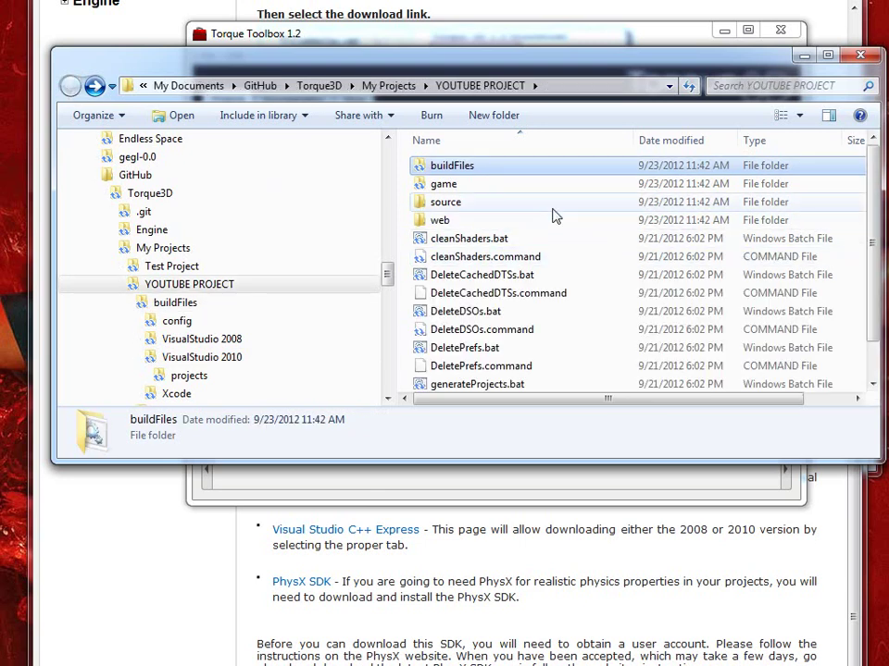
Browse the project's game folder, including its art and tools subfolders
double_click(473, 184)
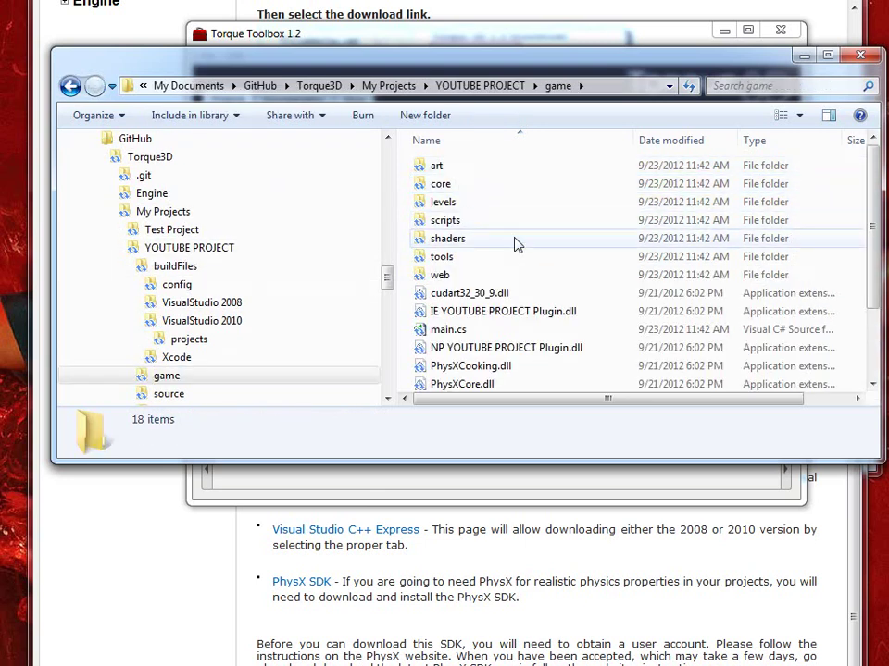
scroll(528, 255, down, 2)
scroll(535, 261, up, 2)
scroll(531, 239, down, 1)
scroll(491, 204, up, 1)
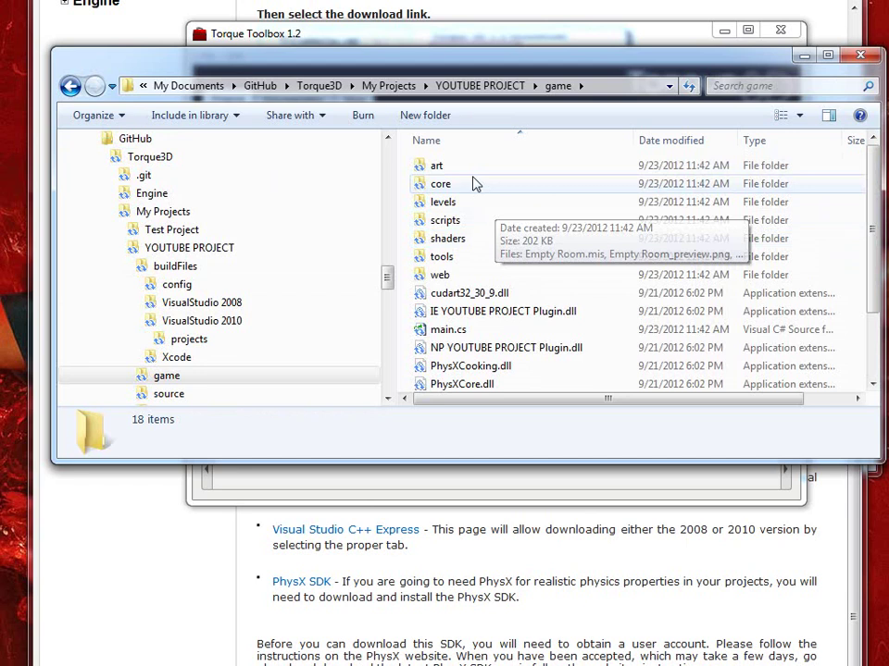
double_click(455, 166)
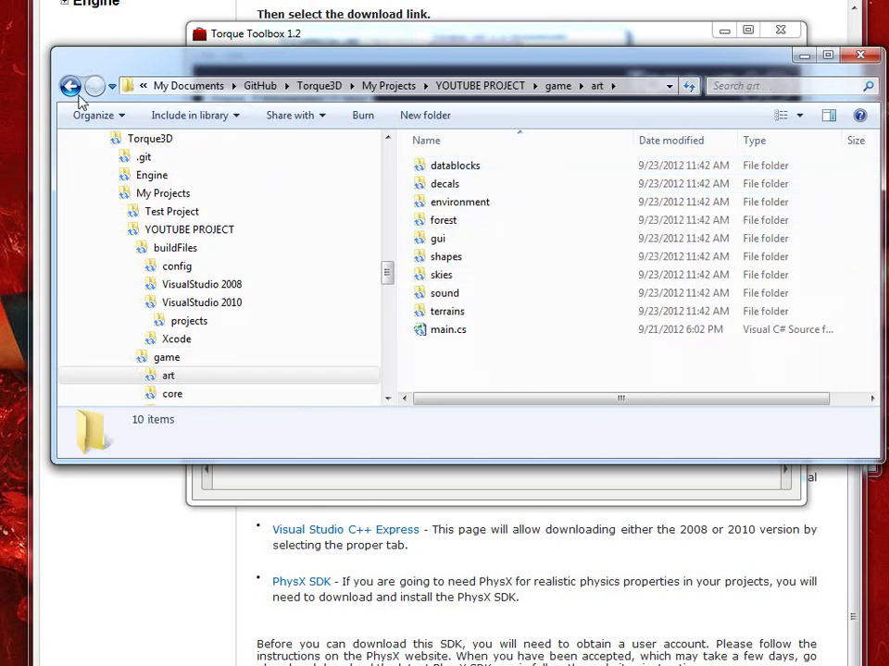
click(50, 87)
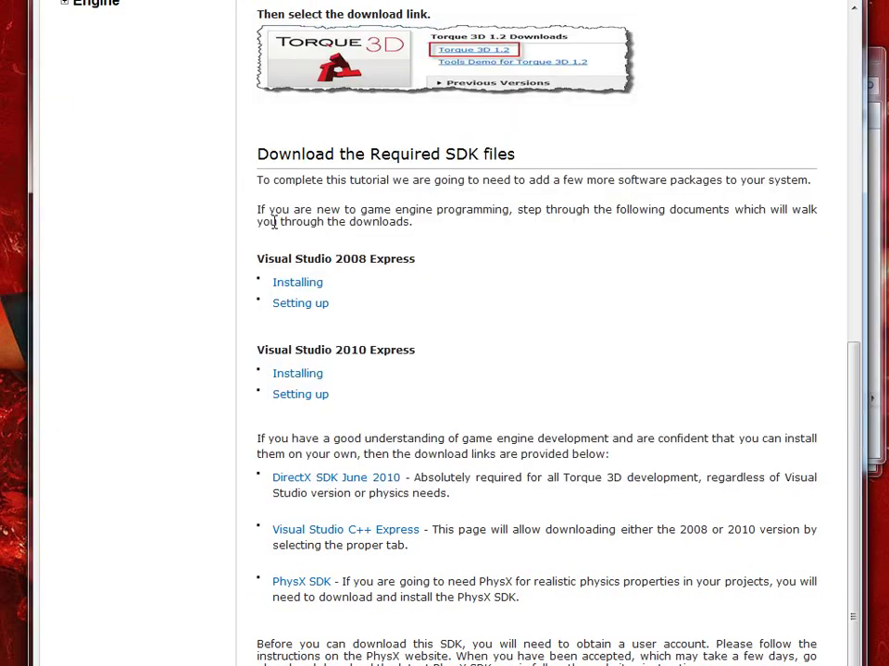
key(alt+Tab)
click(66, 86)
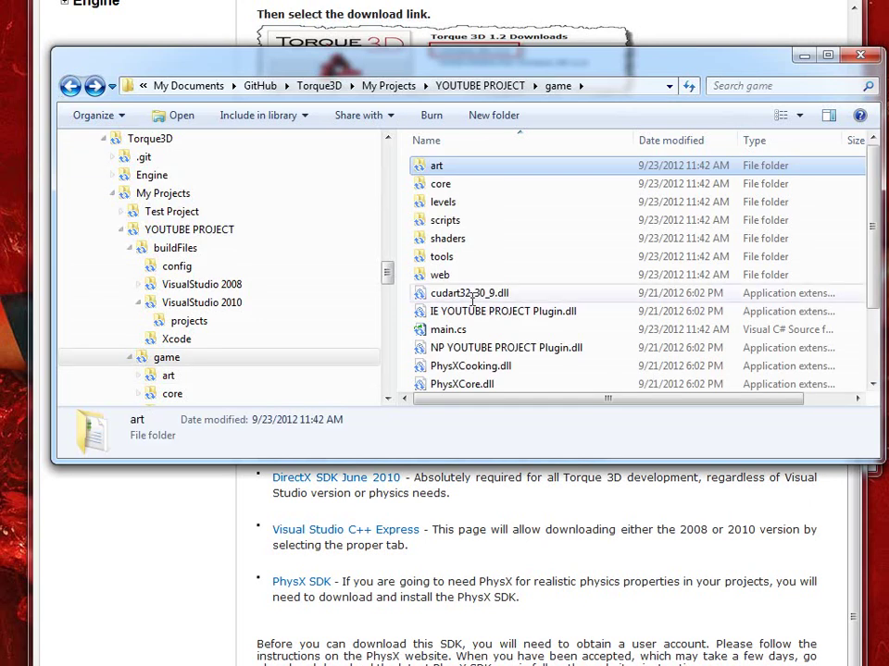
click(621, 252)
scroll(620, 255, down, 2)
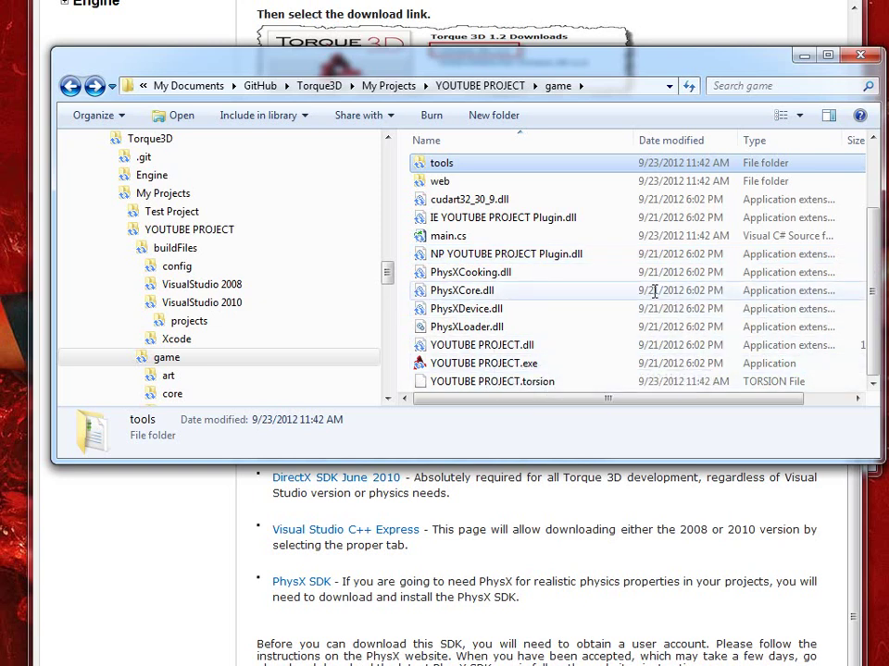
scroll(648, 291, up, 2)
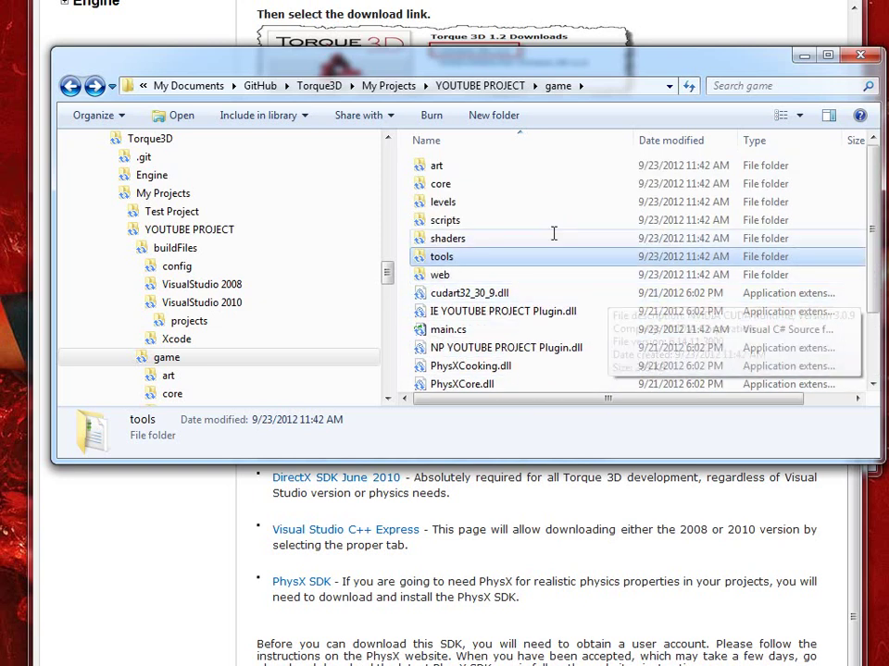
Return to the YOUTUBE PROJECT folder and run generateProjects.bat
click(70, 86)
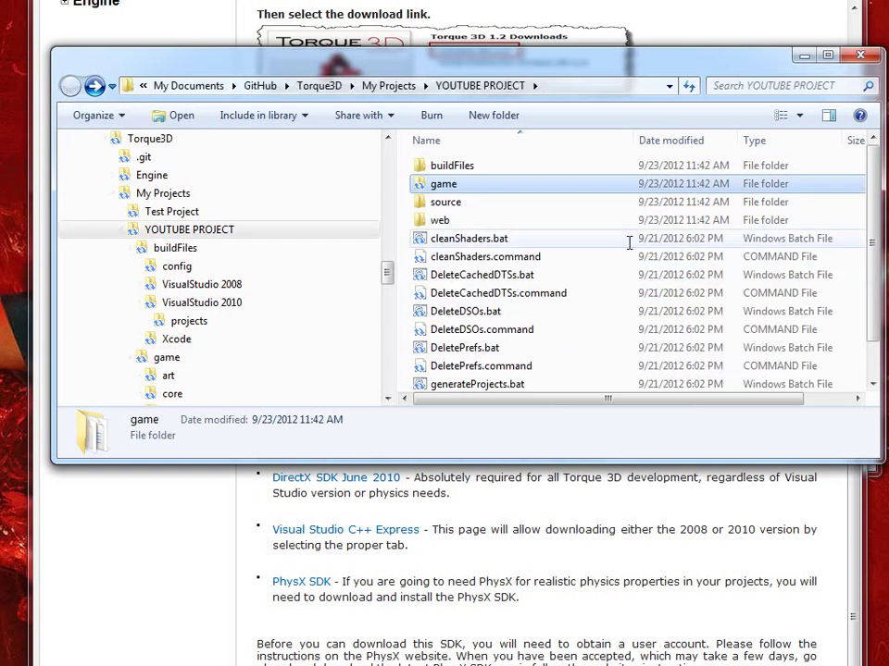
scroll(566, 229, down, 1)
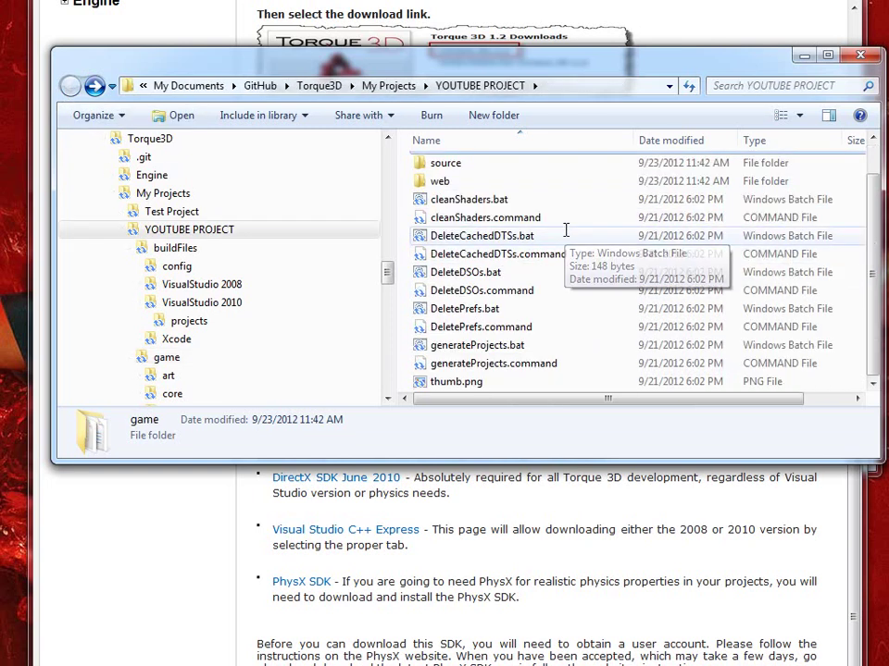
double_click(500, 345)
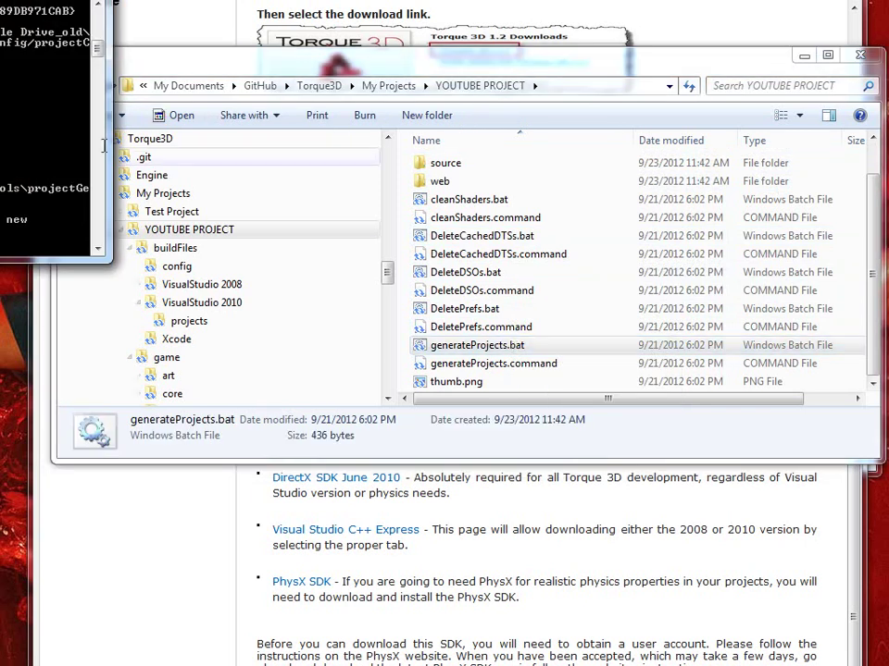
Read the generator's fatal missing PhysX SDK path error, close the console, and select buildFiles
drag(1, 19, 554, 57)
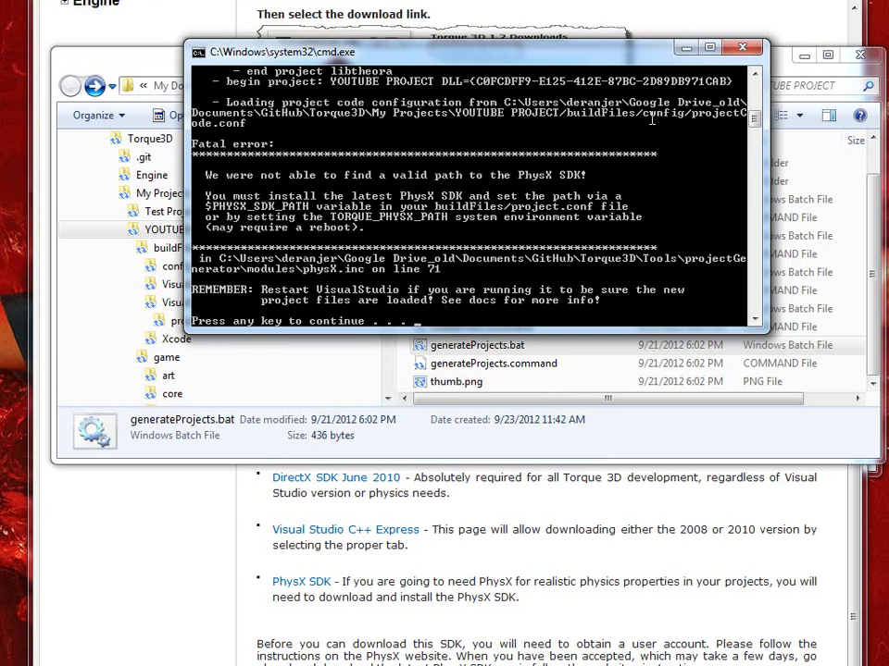
click(746, 48)
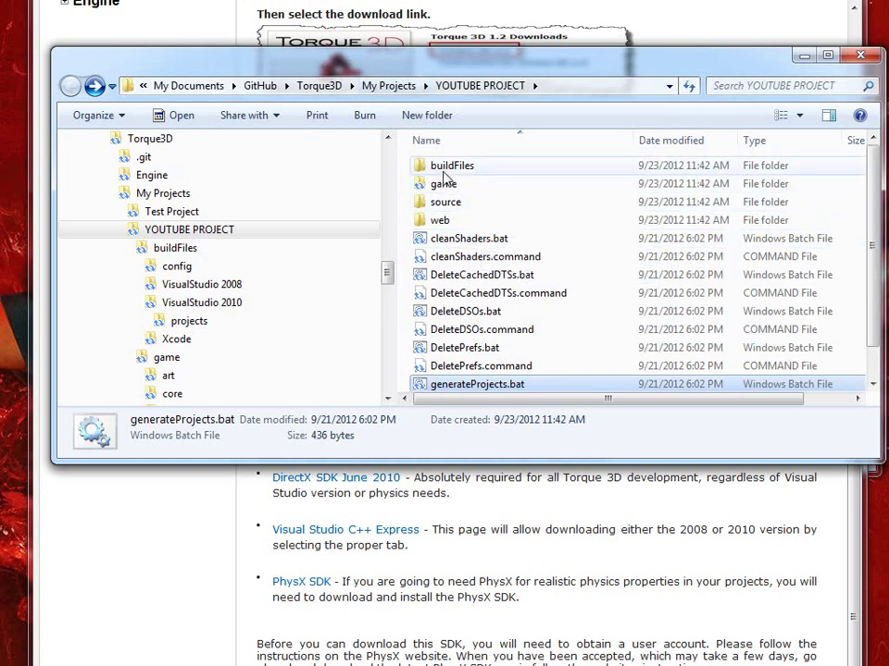
click(444, 168)
Open buildFiles > config > project.conf in the text editor
double_click(444, 171)
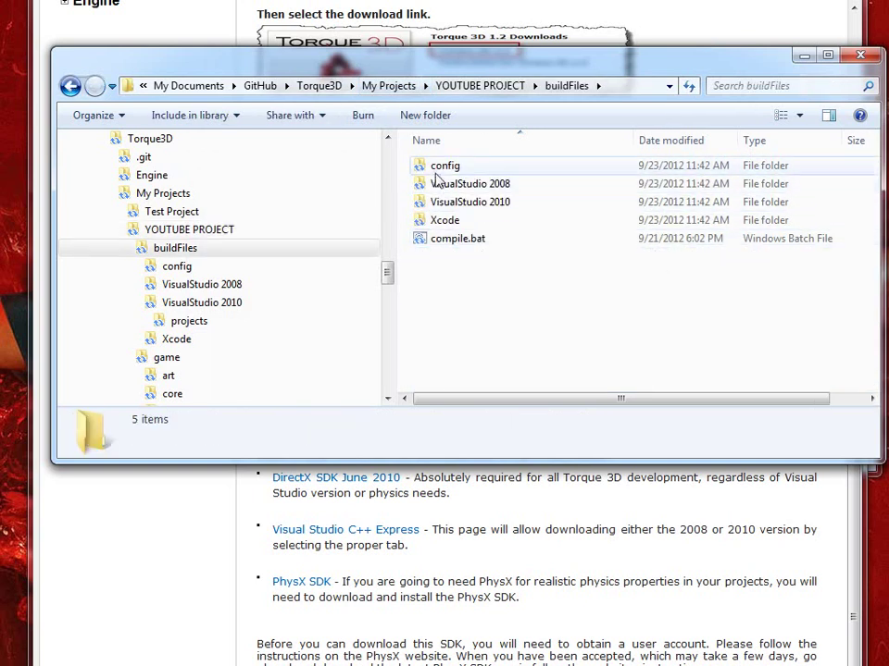
double_click(432, 169)
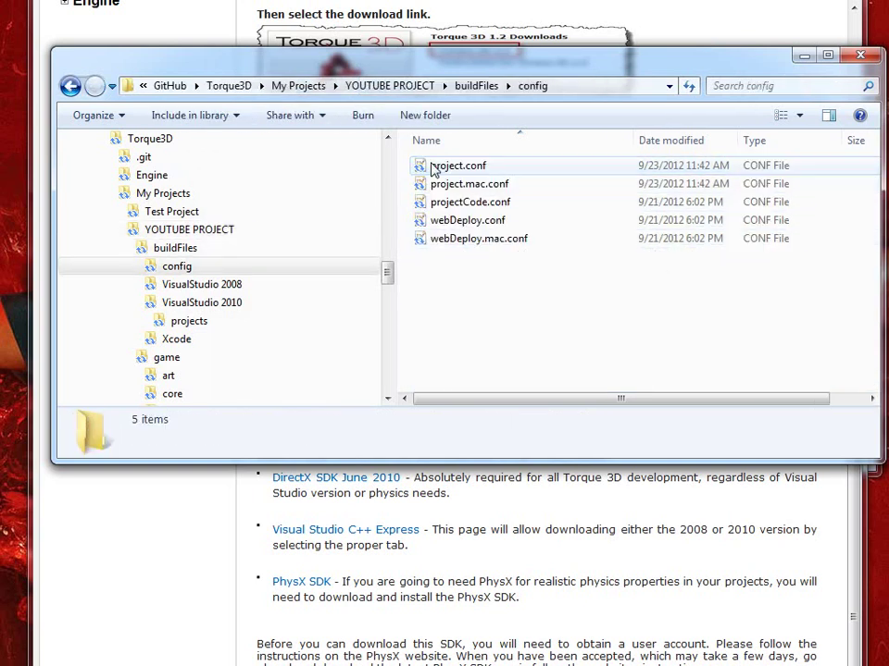
double_click(481, 168)
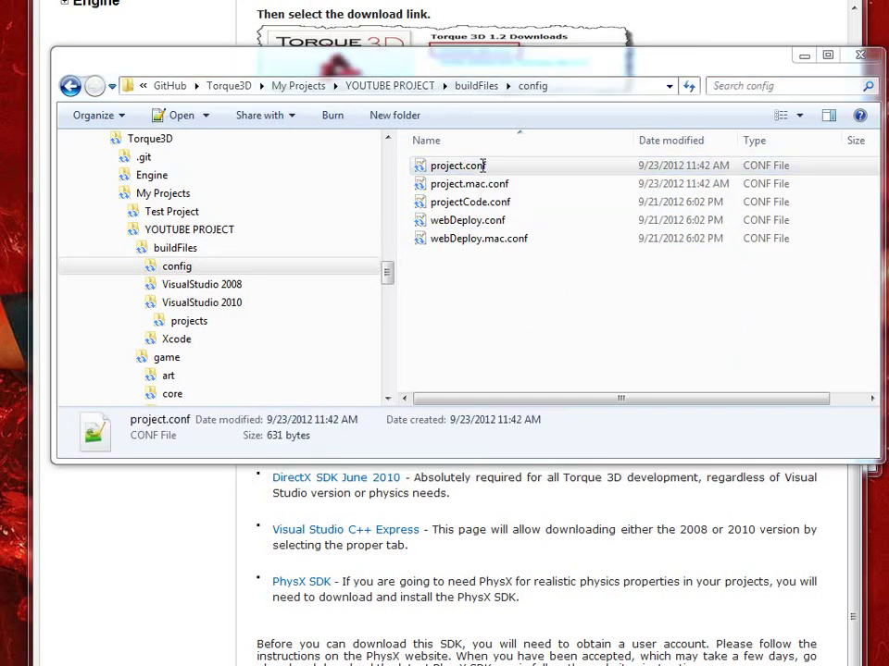
Copy the physx comment and $PHYSX_SDK_PATH = 'C:\physx' lines from the other project.conf to line 3
click(529, 32)
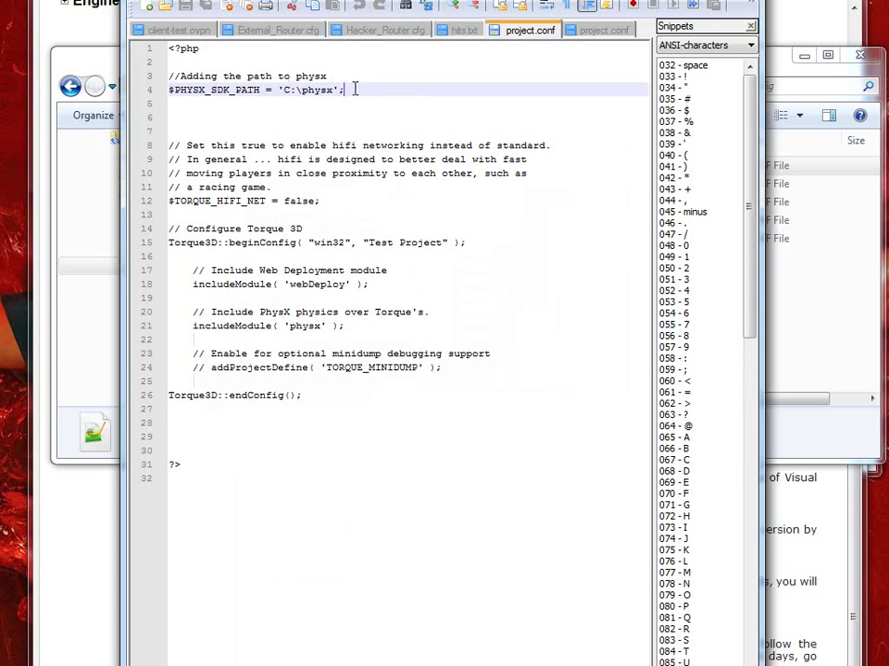
drag(378, 96, 152, 68)
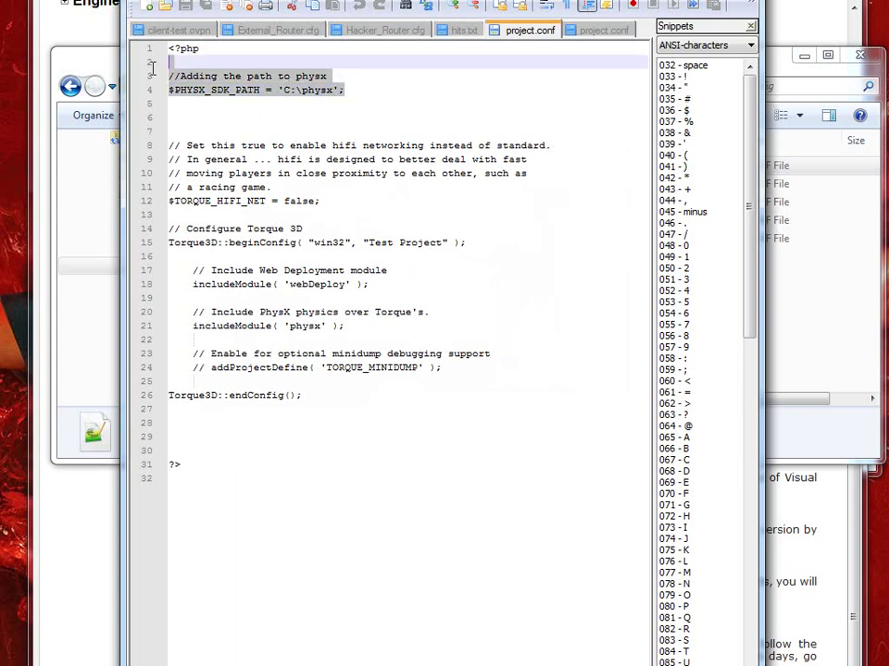
click(588, 32)
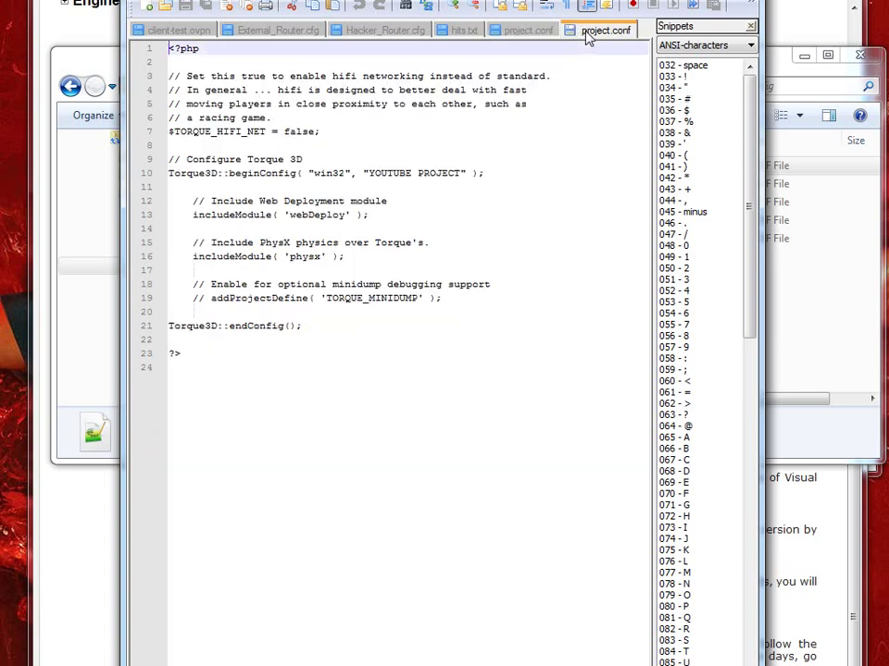
click(216, 67)
key(Return)
key(Return)
key(Return)
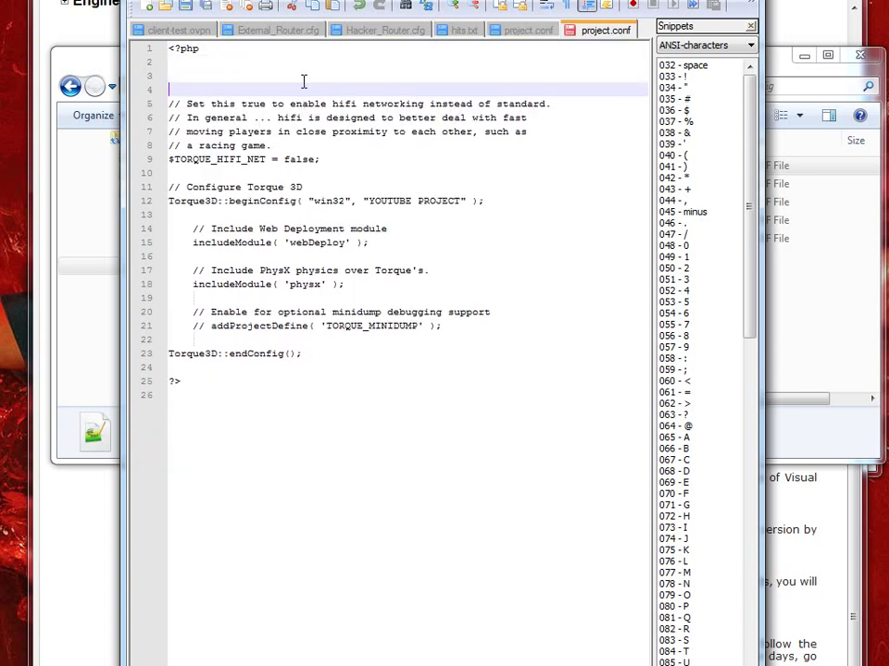
key(Up)
key(Up)
text(//Adding the path to physx $PHYSX_SDK_PATH = 'C:\Physx';)
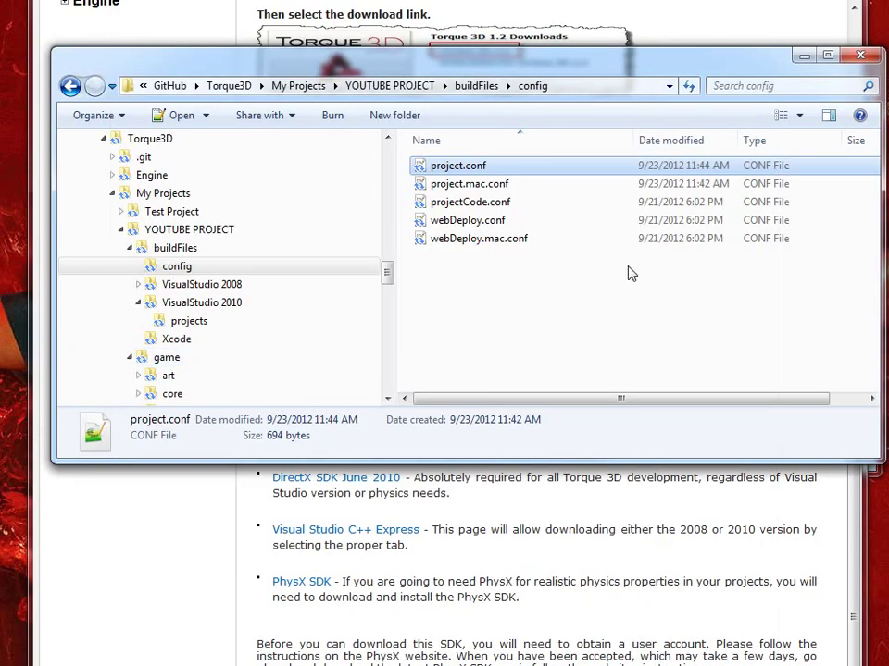
Close the editor and rerun generateProjects.bat from YOUTUBE PROJECT, dismissing the finished console
click(644, 289)
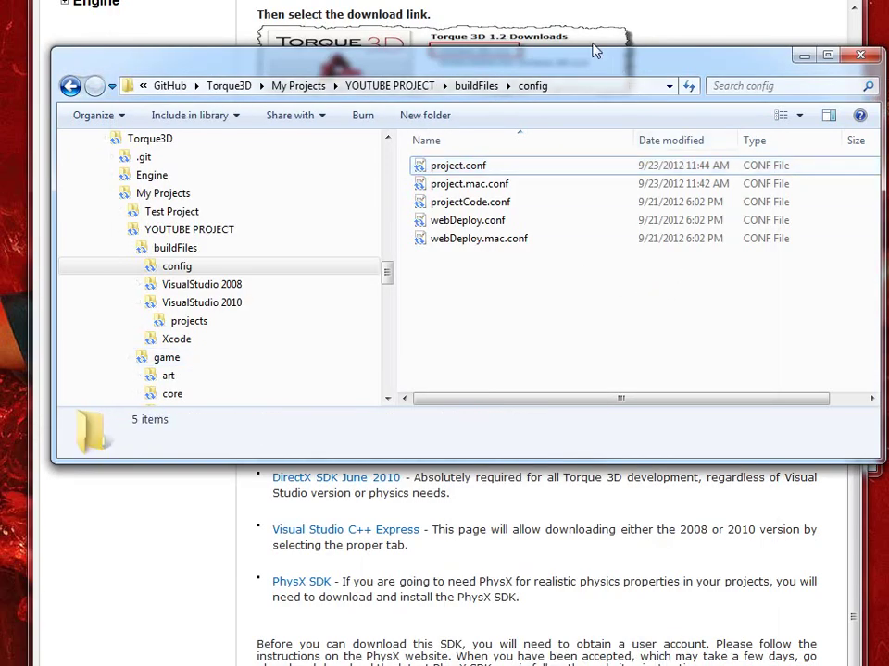
click(463, 86)
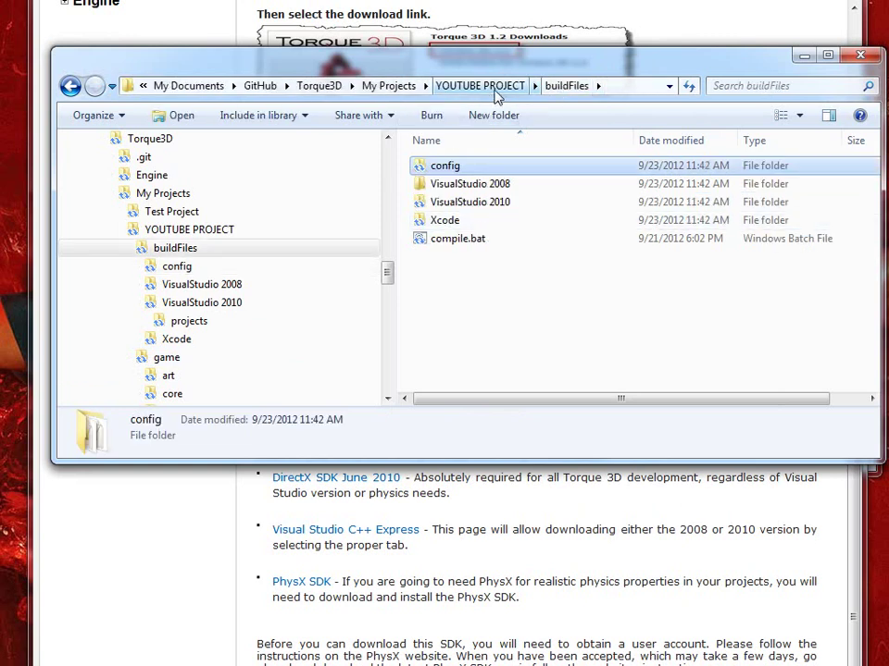
click(496, 91)
double_click(506, 347)
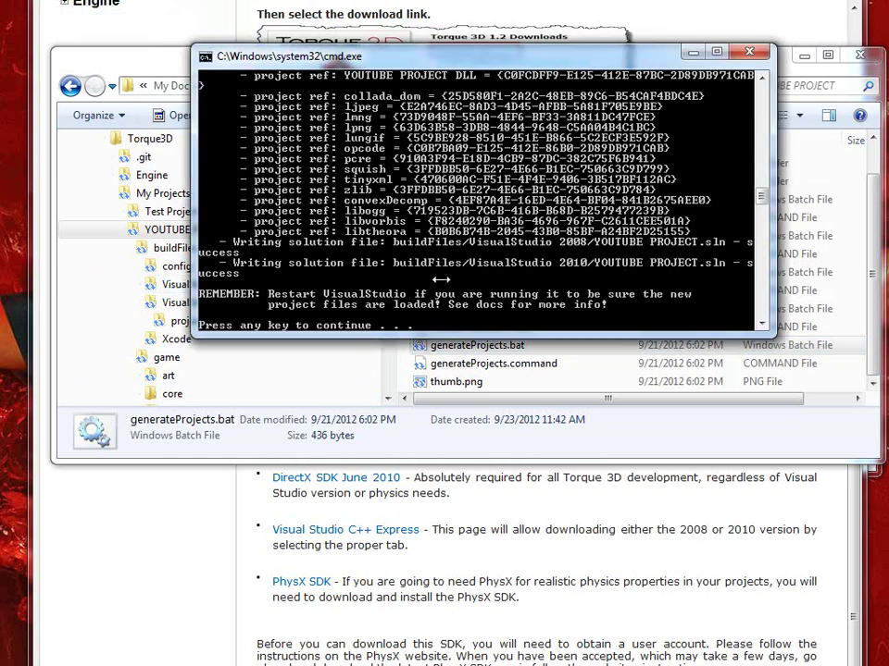
key(Return)
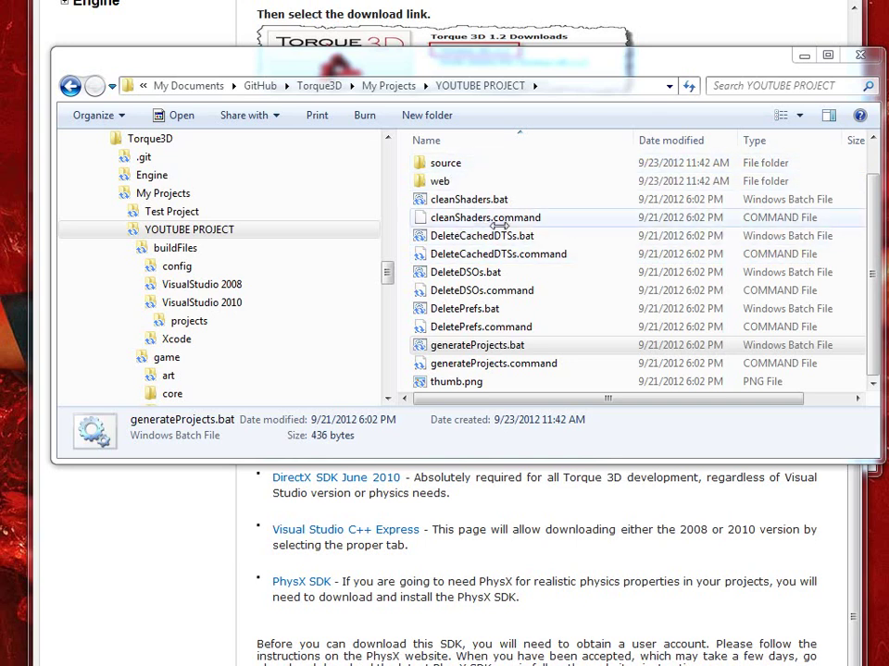
Navigate into buildFiles > VisualStudio 2010, where YOUTUBE PROJECT.sln now sits
click(446, 216)
double_click(449, 167)
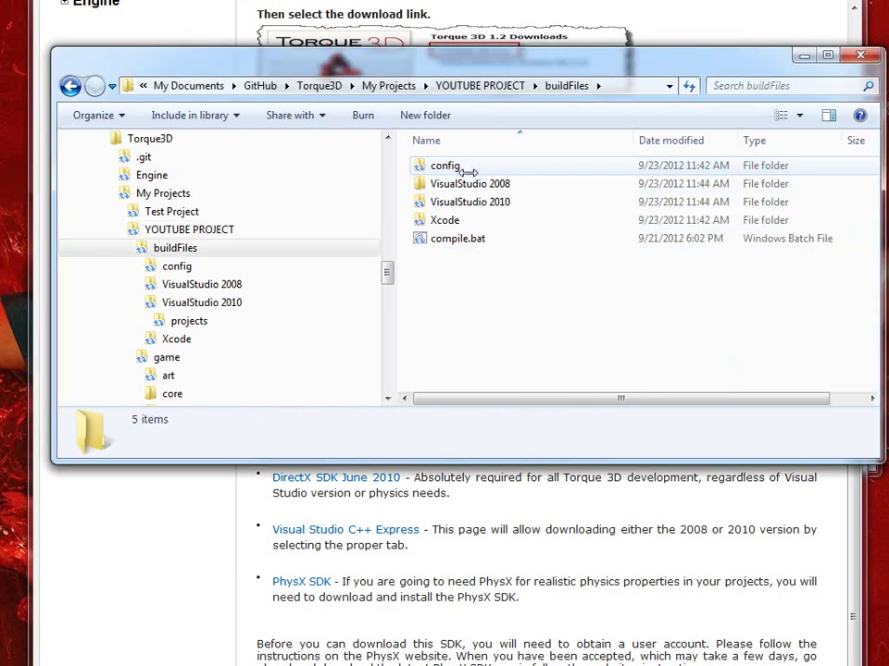
click(472, 200)
double_click(472, 200)
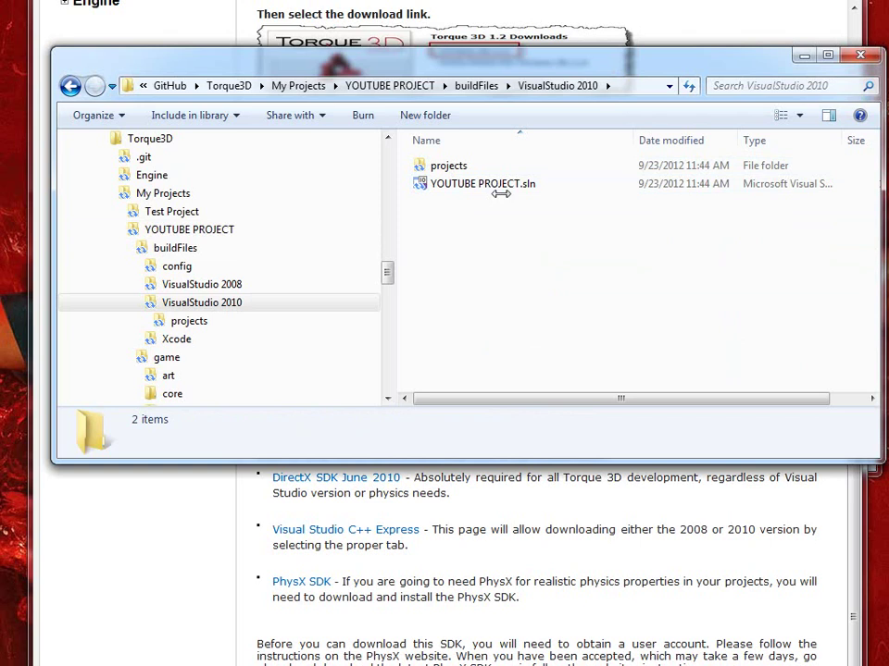
Load YOUTUBE PROJECT.sln, expand collada_dom, Plugin, IEWebGamePlugin.rc, libogg and Torque.rc resources, then exit
click(482, 183)
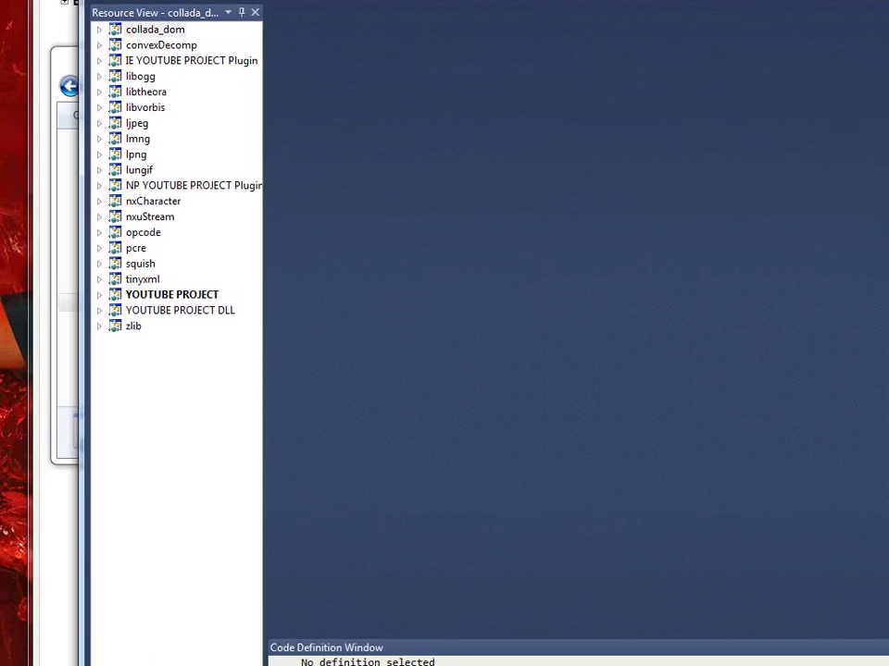
click(97, 30)
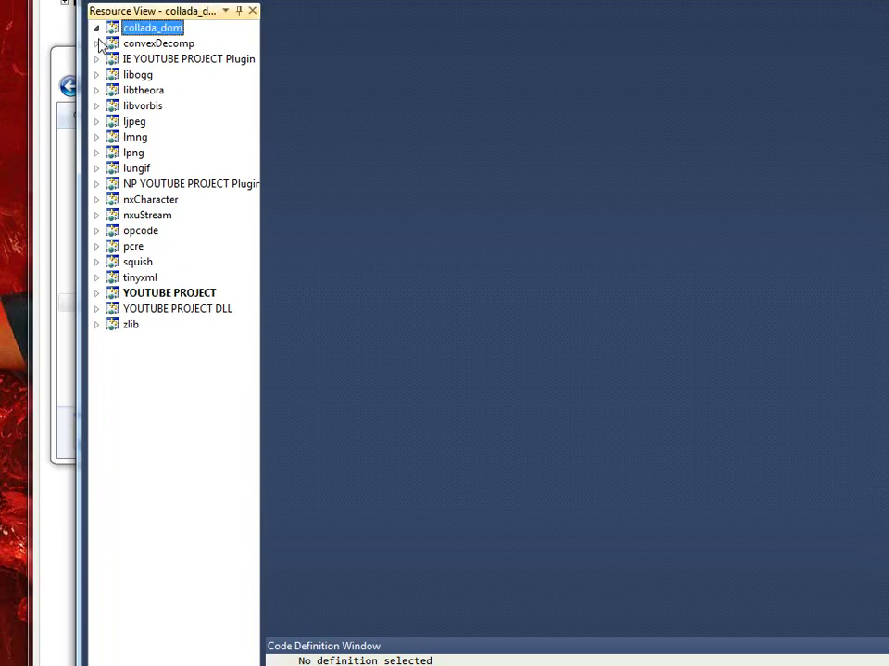
click(96, 58)
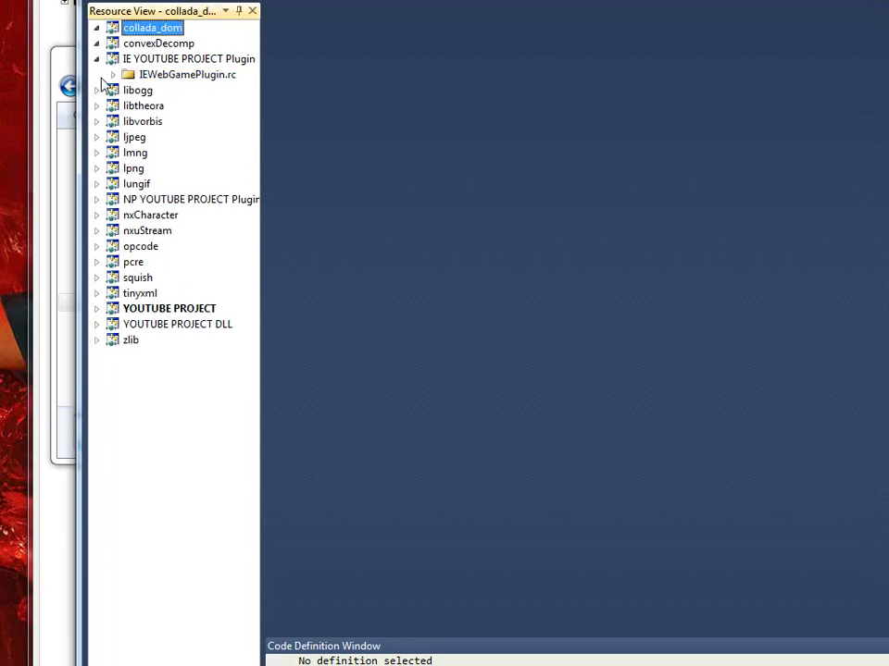
click(111, 75)
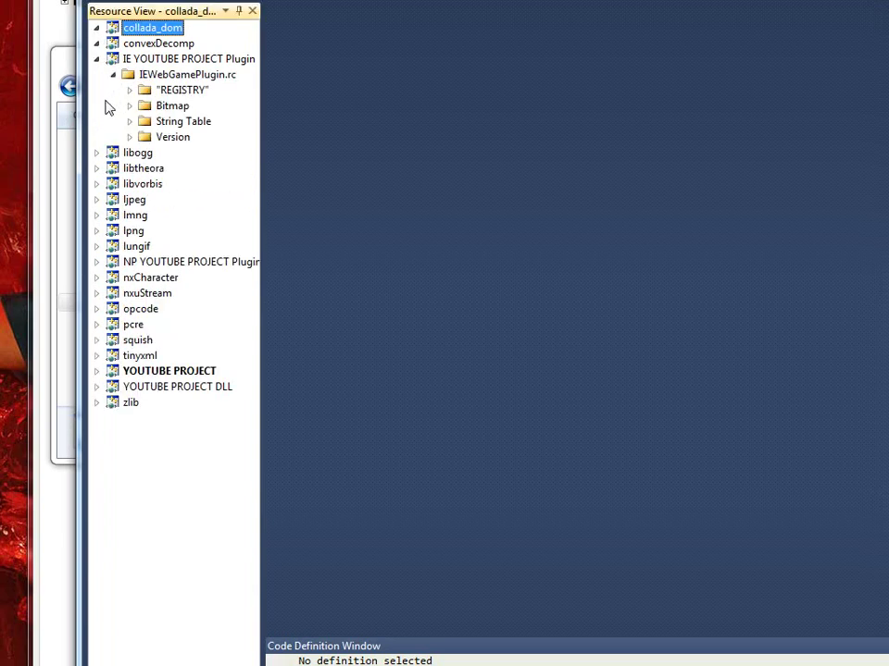
click(96, 154)
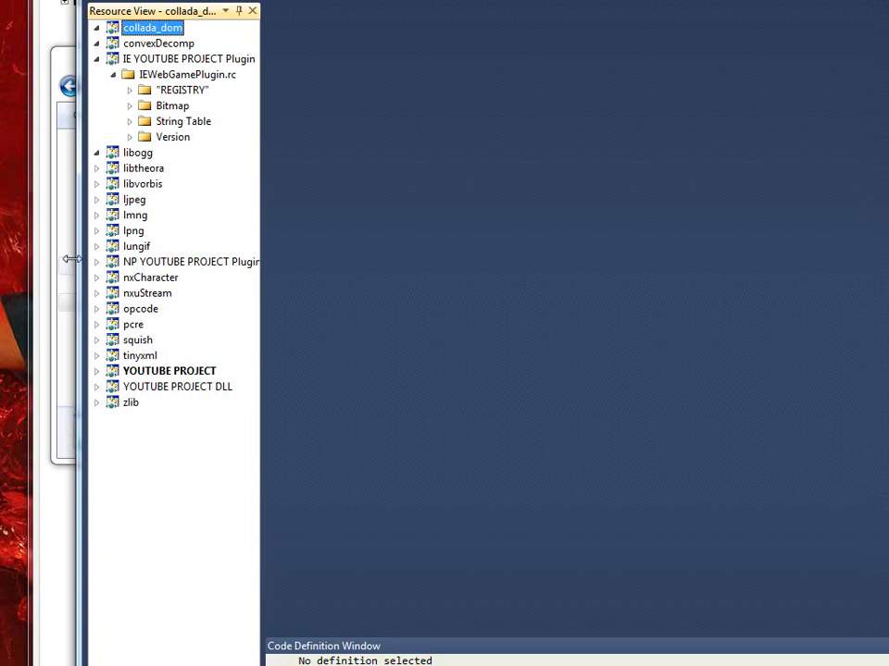
click(96, 372)
click(113, 387)
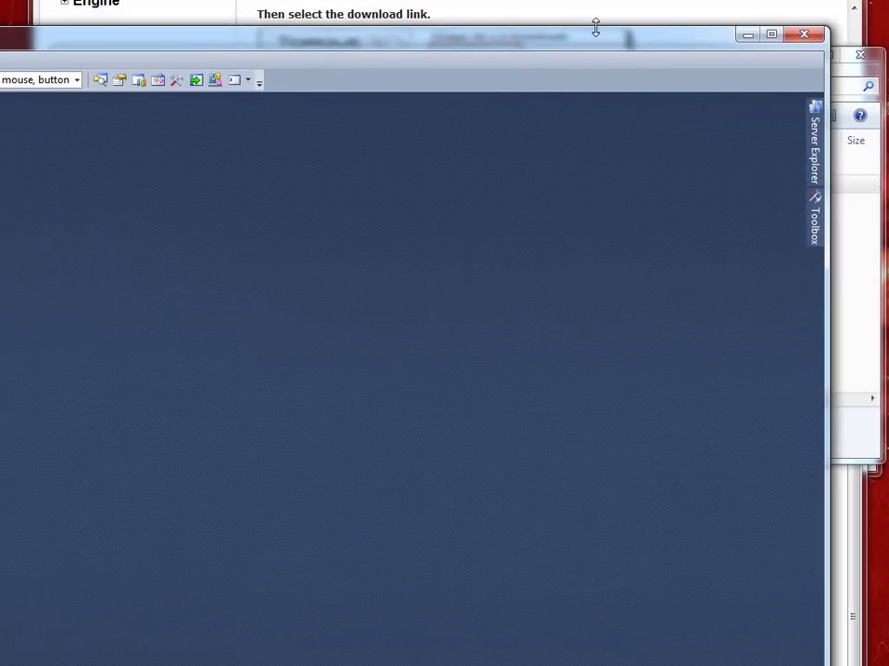
click(801, 36)
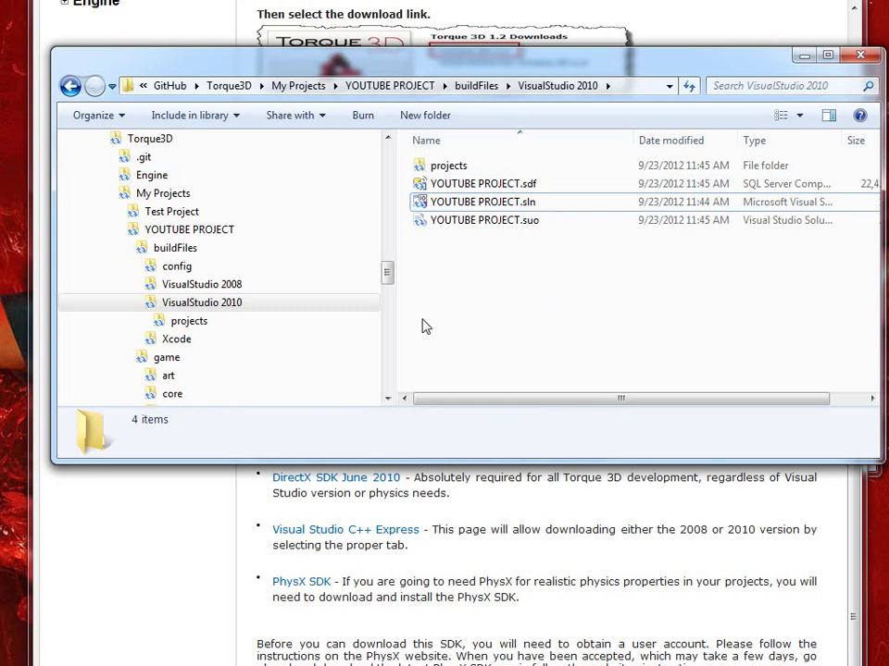
Go back to the YOUTUBE PROJECT folder, minimize Explorer, and select YOUTUBE PROJECT in Torque Toolbox
click(72, 86)
click(74, 87)
click(803, 56)
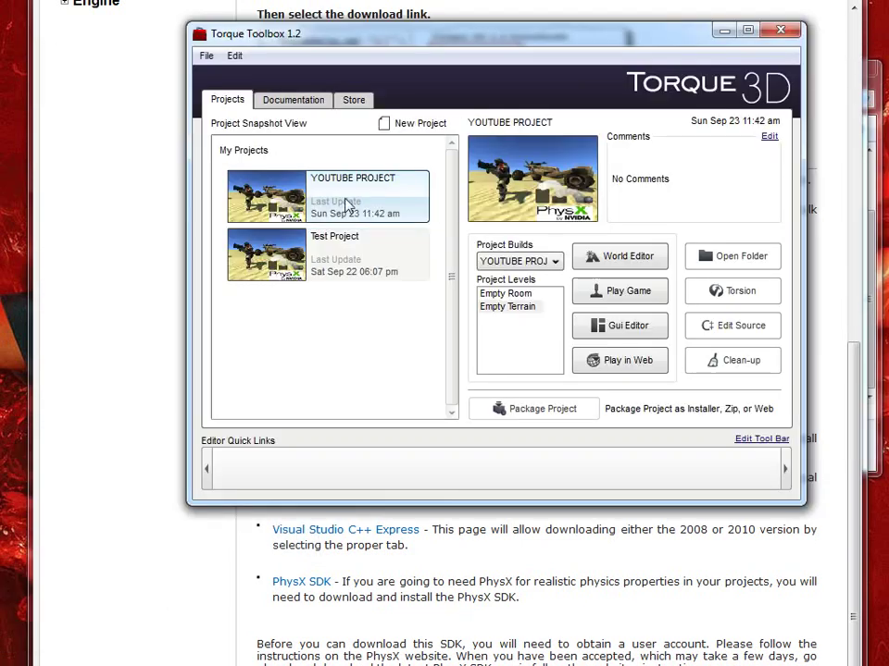
click(351, 252)
click(354, 208)
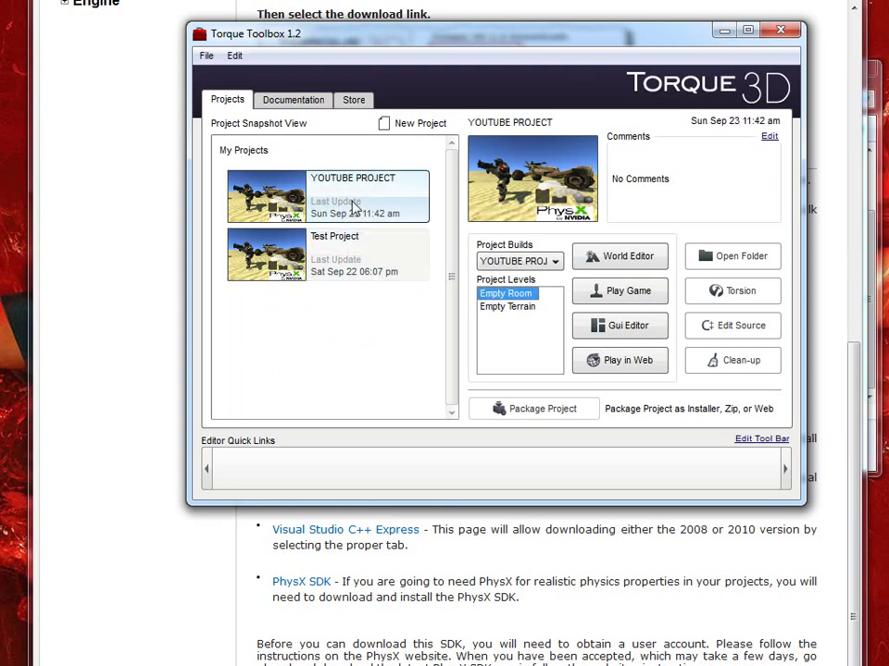
click(155, 108)
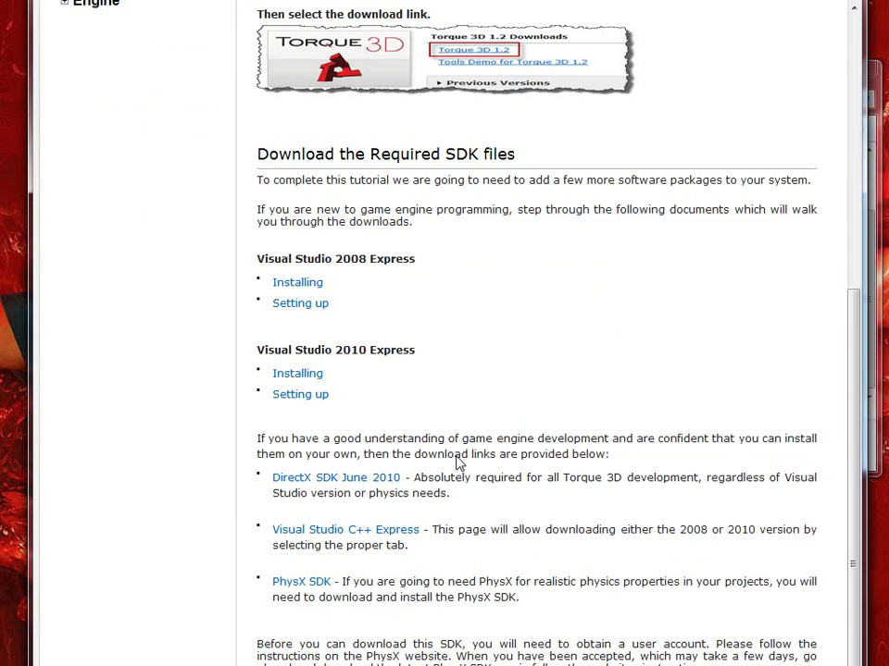
Open the 'Your First Project' page from the User Guide navigation
scroll(388, 389, up, 6)
scroll(330, 326, down, 1)
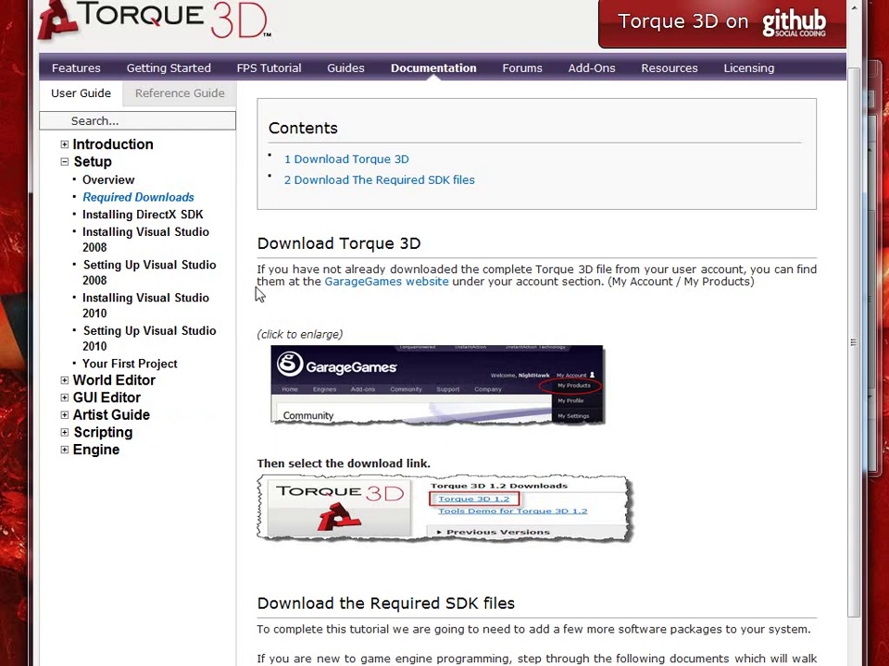
click(153, 362)
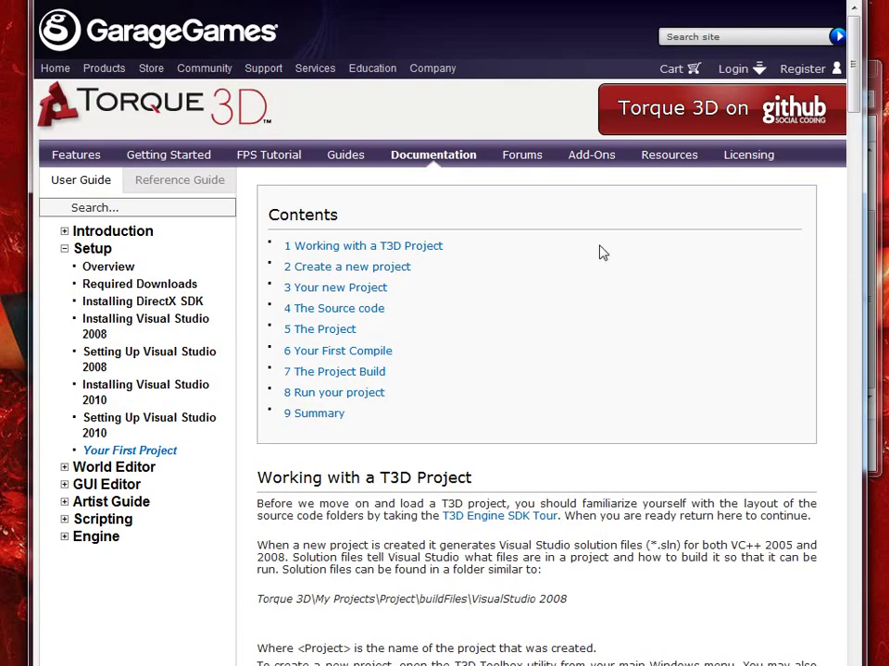
Read down the guide to 'The Source code' section and its Method 2
scroll(599, 252, down, 5)
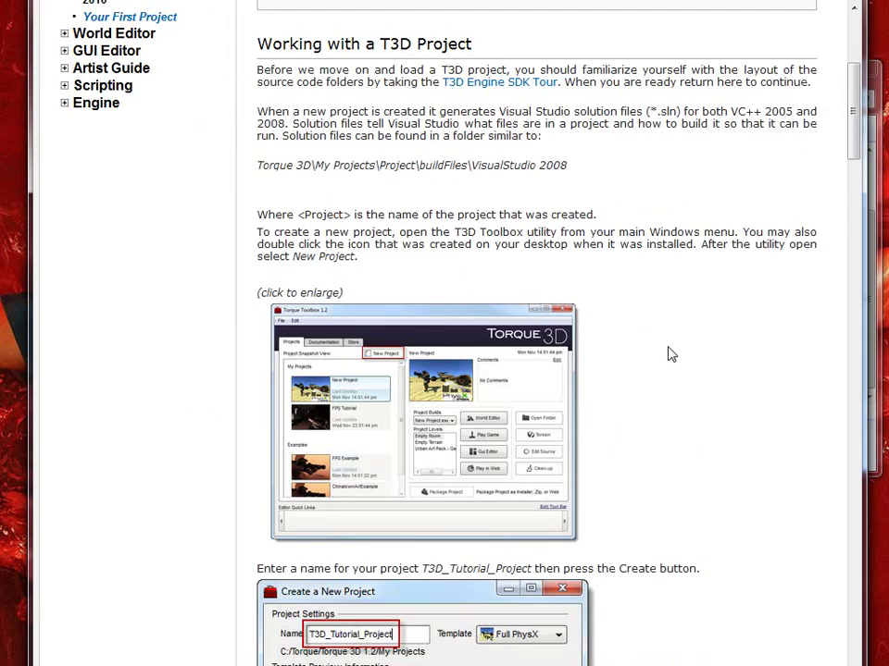
scroll(671, 355, down, 12)
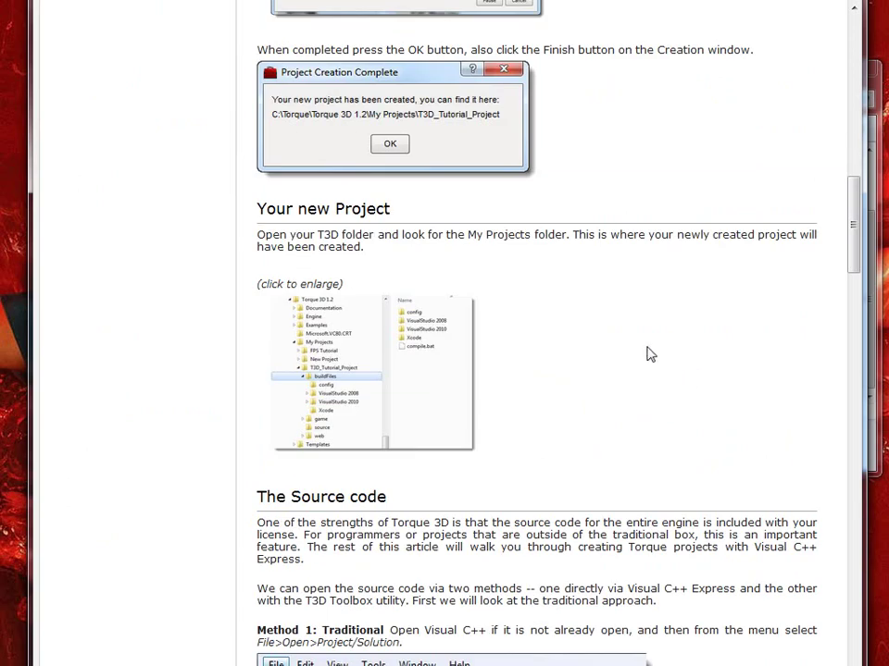
scroll(639, 332, up, 1)
scroll(635, 335, down, 4)
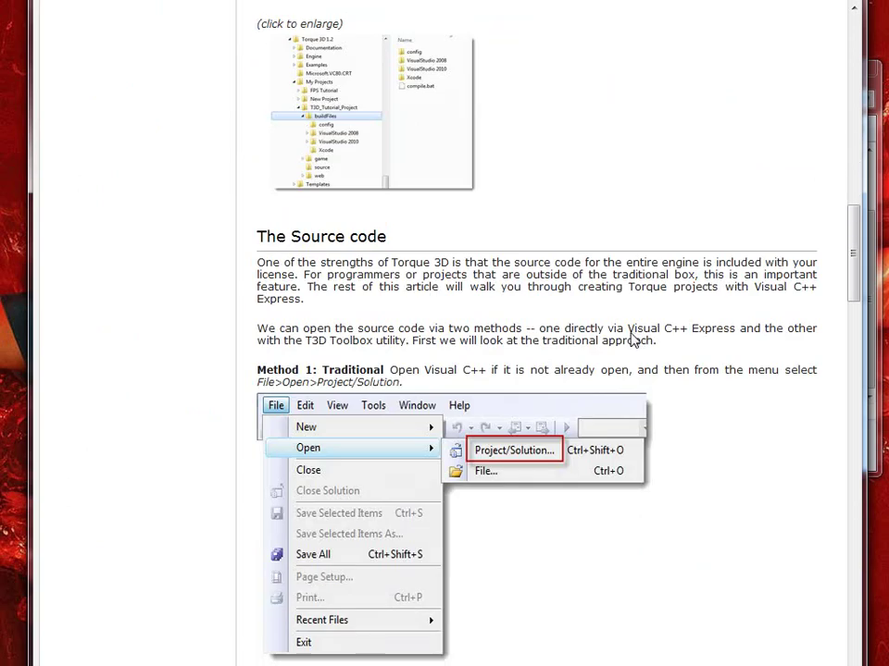
scroll(683, 311, down, 2)
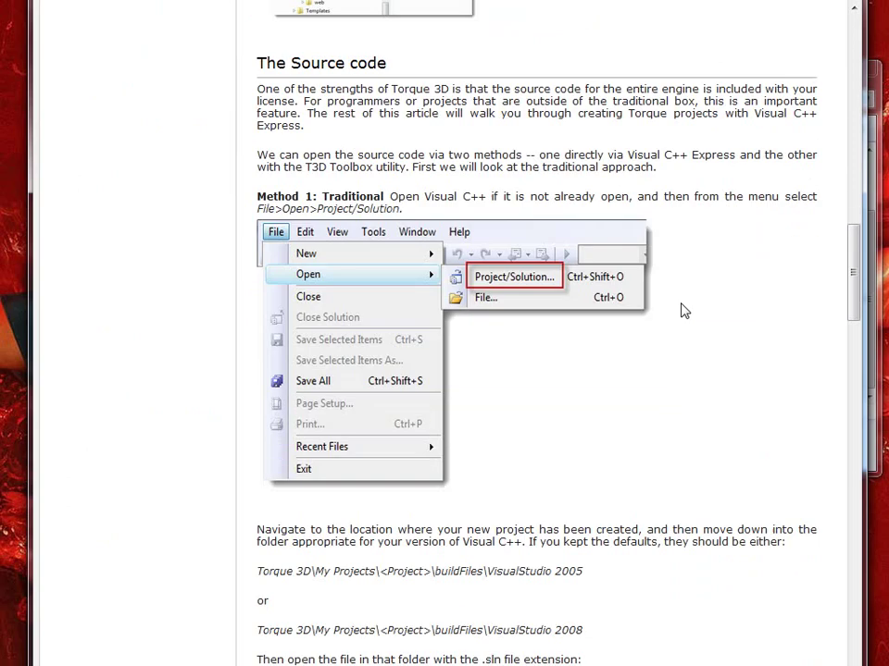
scroll(683, 311, down, 1)
scroll(683, 525, down, 1)
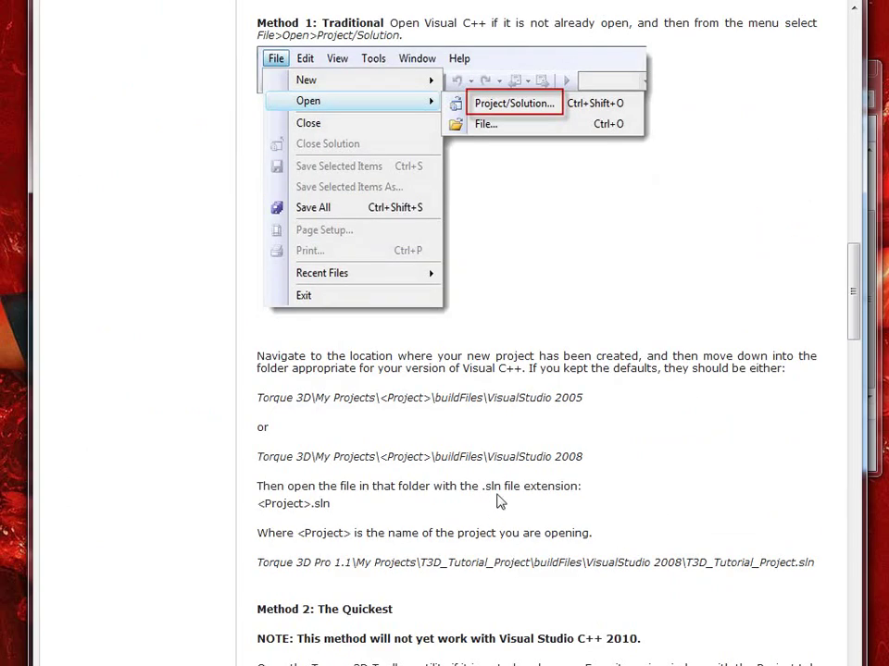
drag(256, 489, 589, 497)
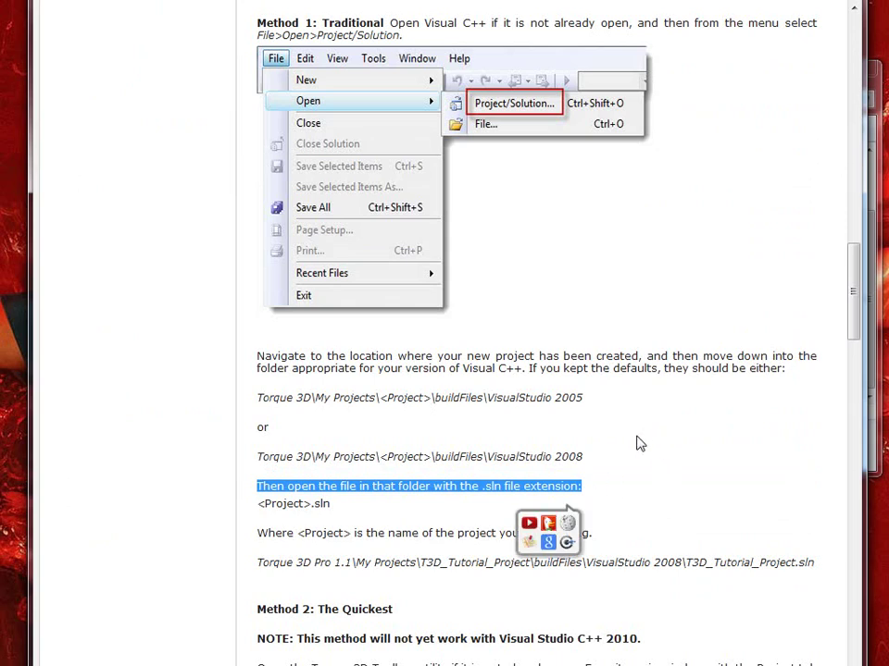
scroll(620, 444, down, 3)
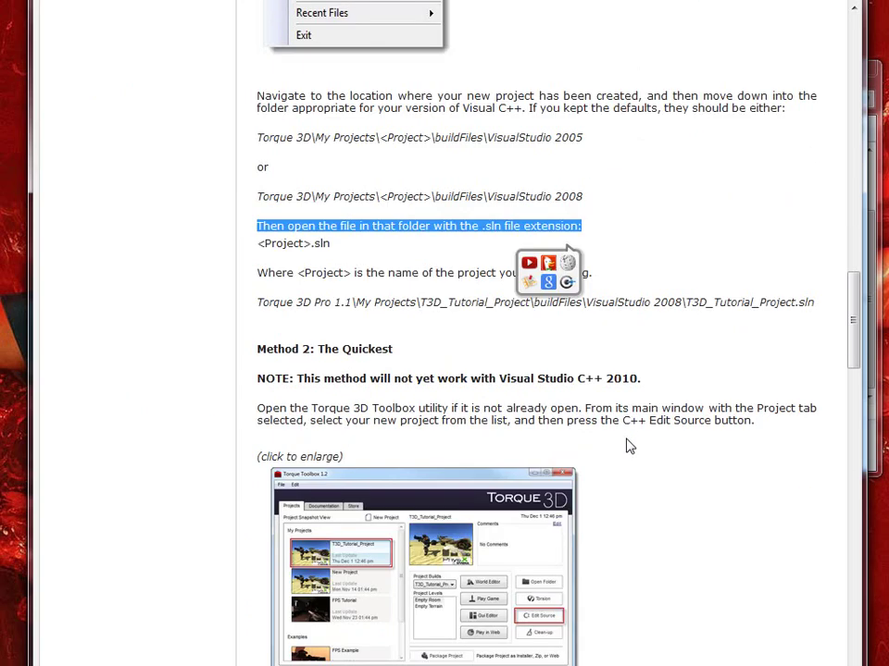
scroll(610, 447, down, 4)
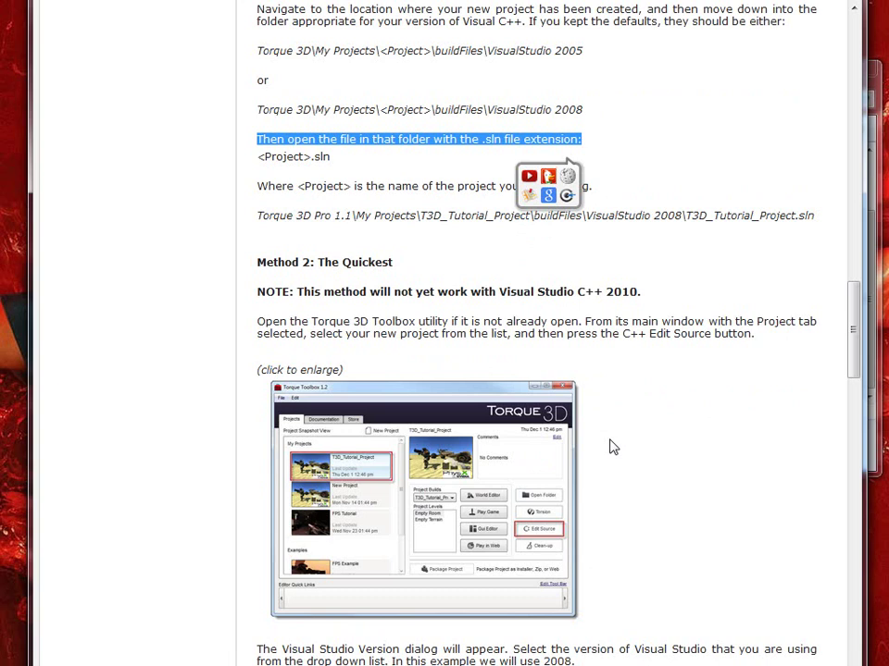
scroll(611, 447, up, 3)
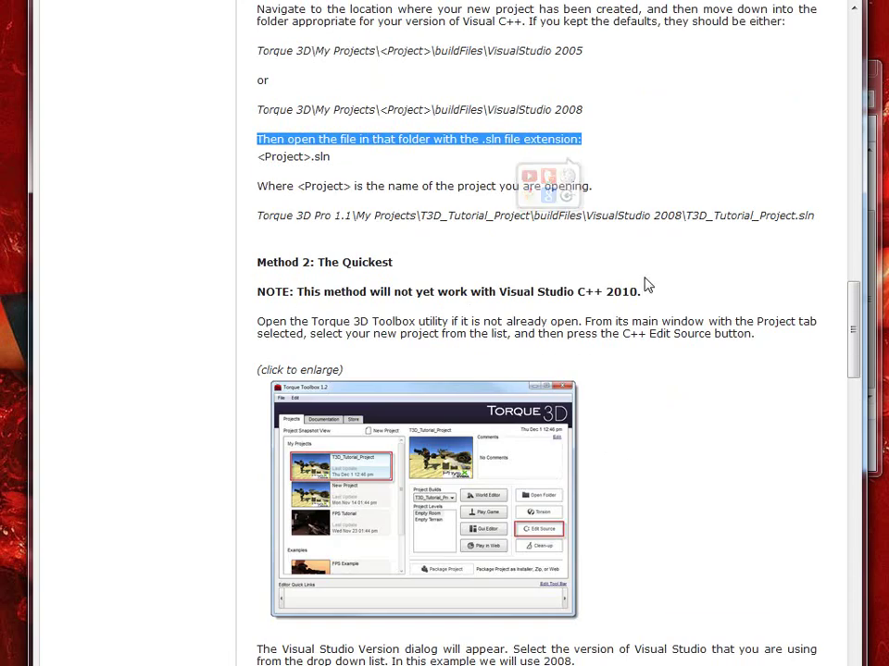
drag(672, 302, 327, 297)
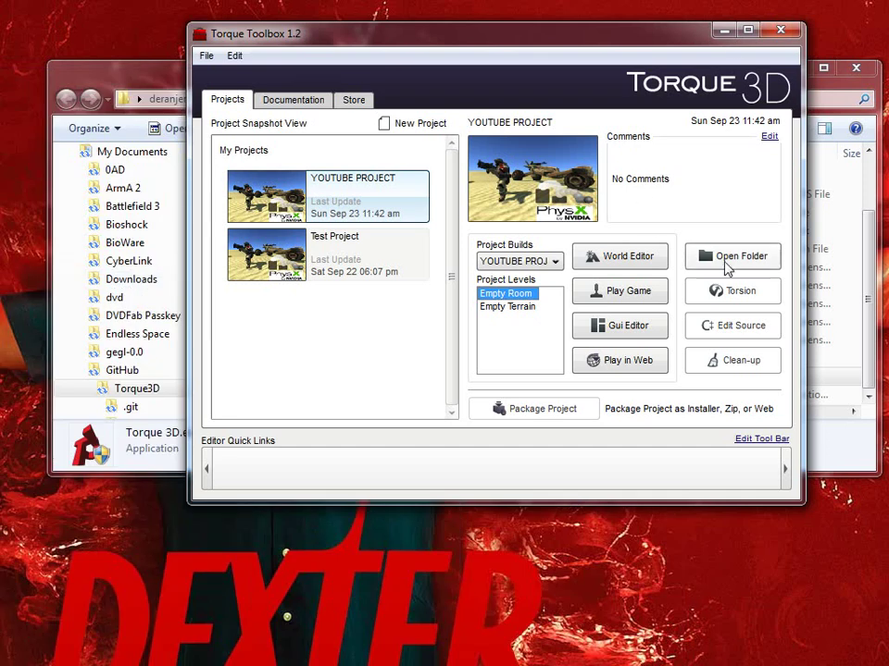
Open YOUTUBE PROJECT's source via Edit Source with Visual Studio 2010, then acknowledge the Opening Source Code message
click(758, 331)
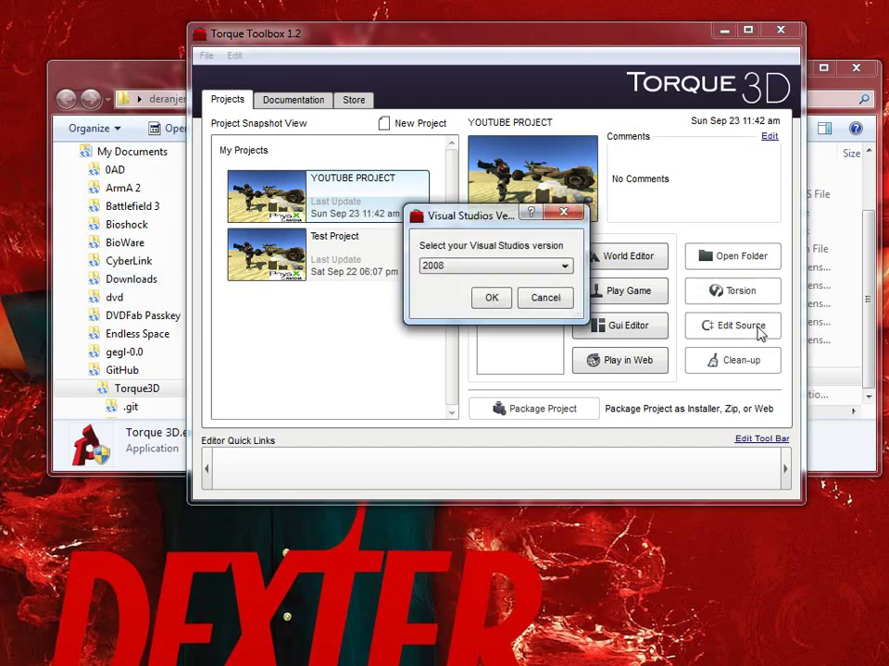
click(518, 265)
click(517, 297)
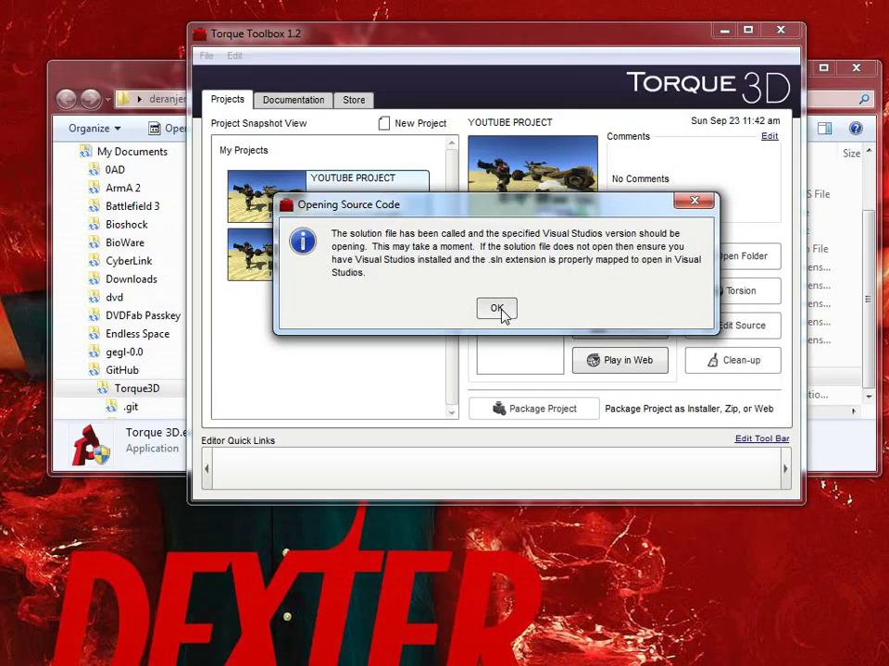
click(491, 310)
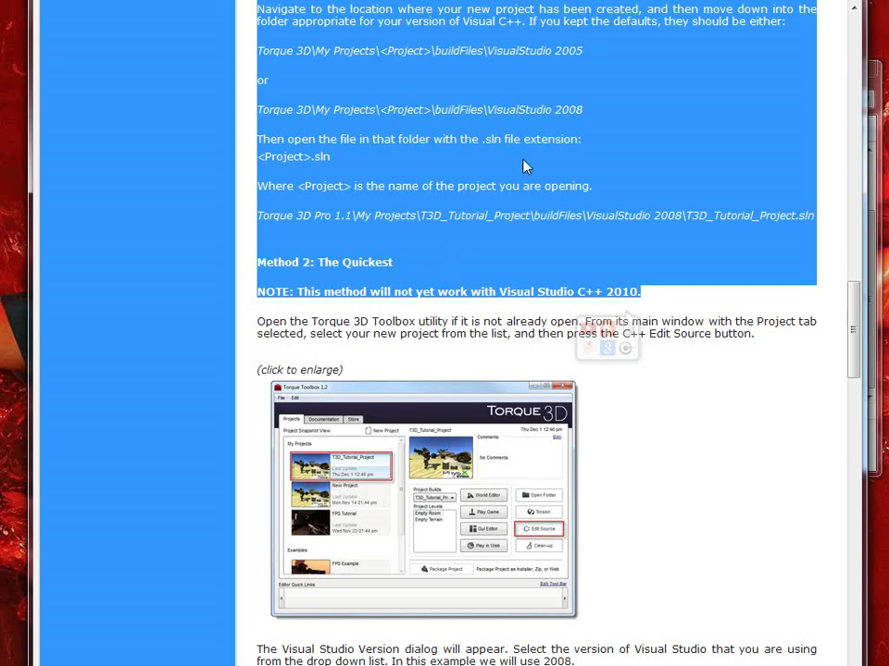
Read the tutorial past the DLL project folder tree down to the Your First Compile section
click(670, 420)
scroll(686, 532, down, 12)
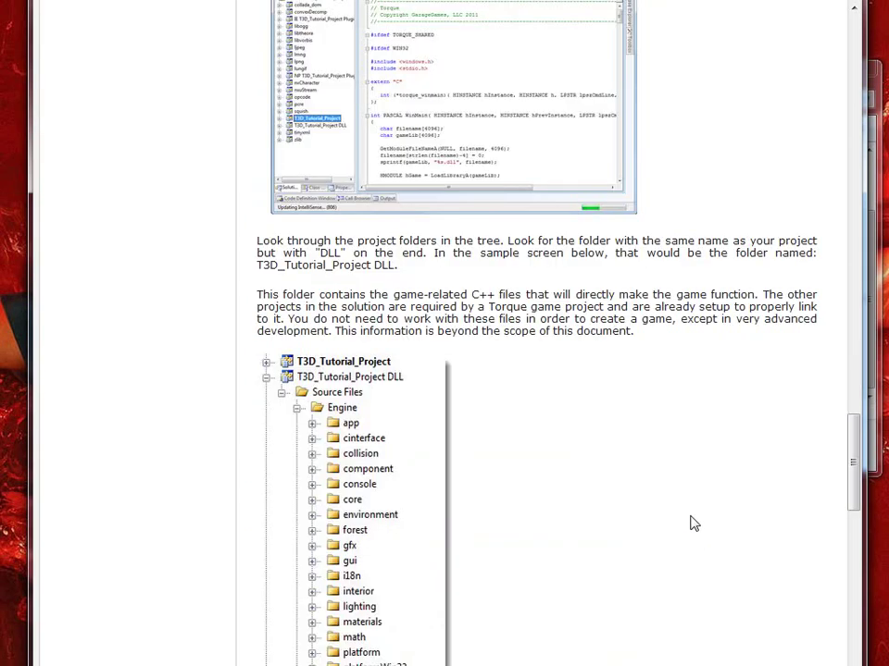
scroll(694, 524, up, 4)
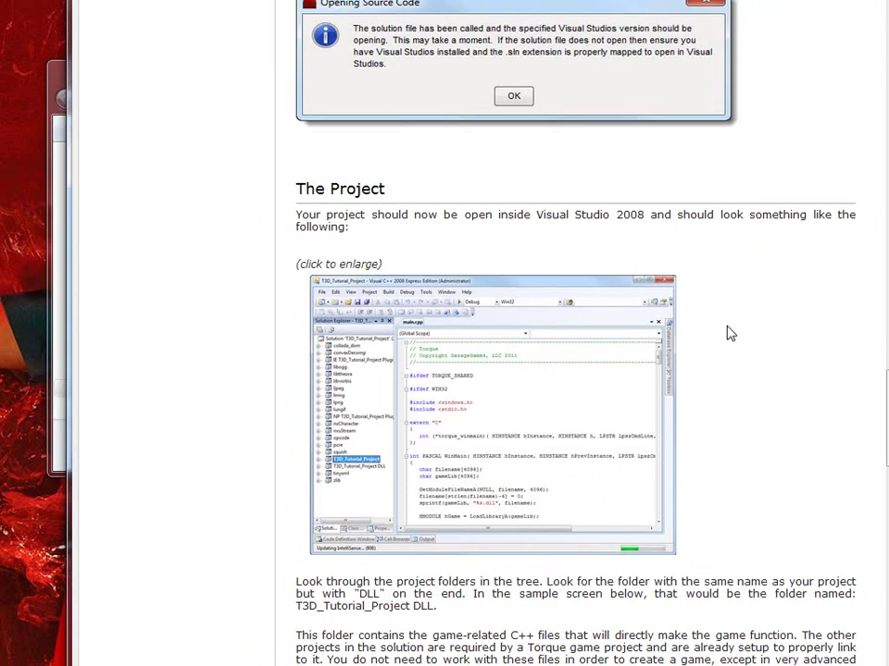
scroll(731, 333, down, 5)
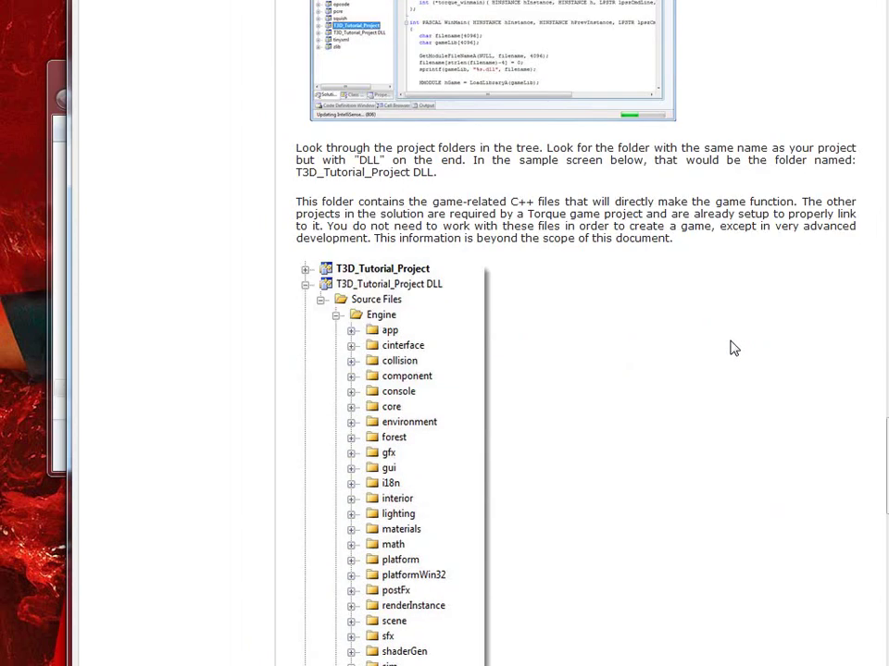
scroll(731, 347, down, 3)
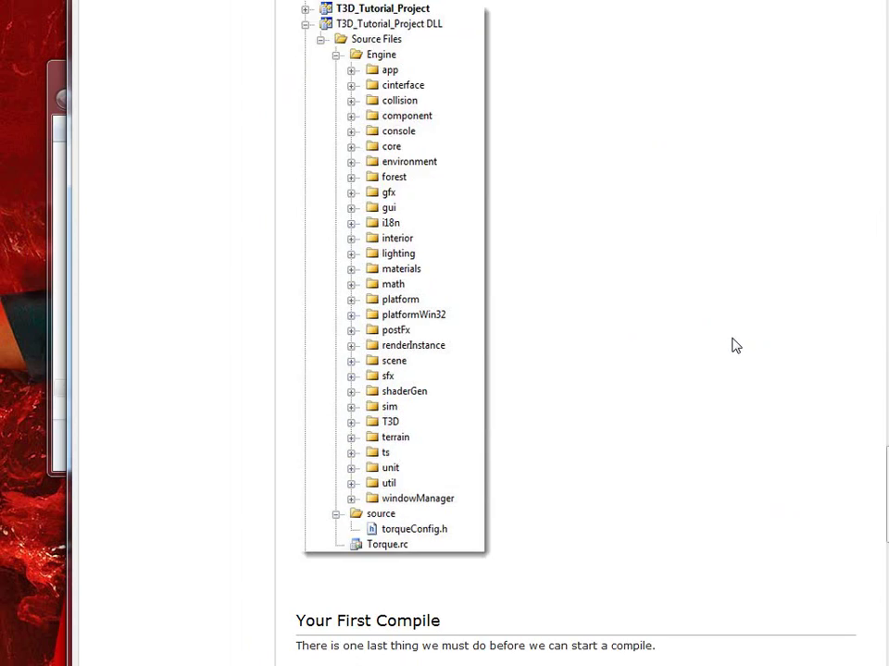
scroll(736, 346, up, 2)
scroll(735, 345, down, 16)
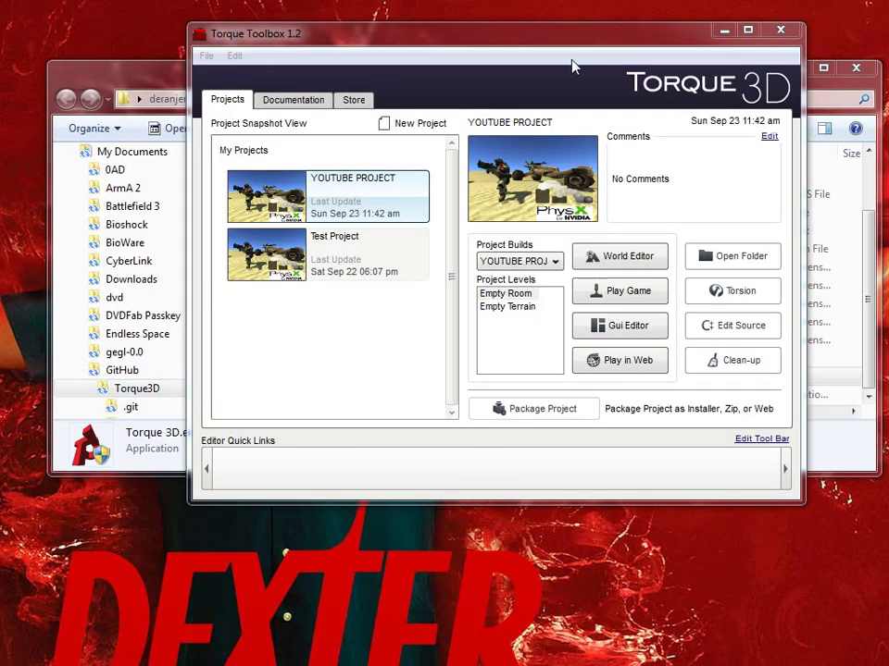
Launch YOUTUBE PROJECT in the World Editor from Torque Toolbox and position its window
drag(584, 43, 553, 58)
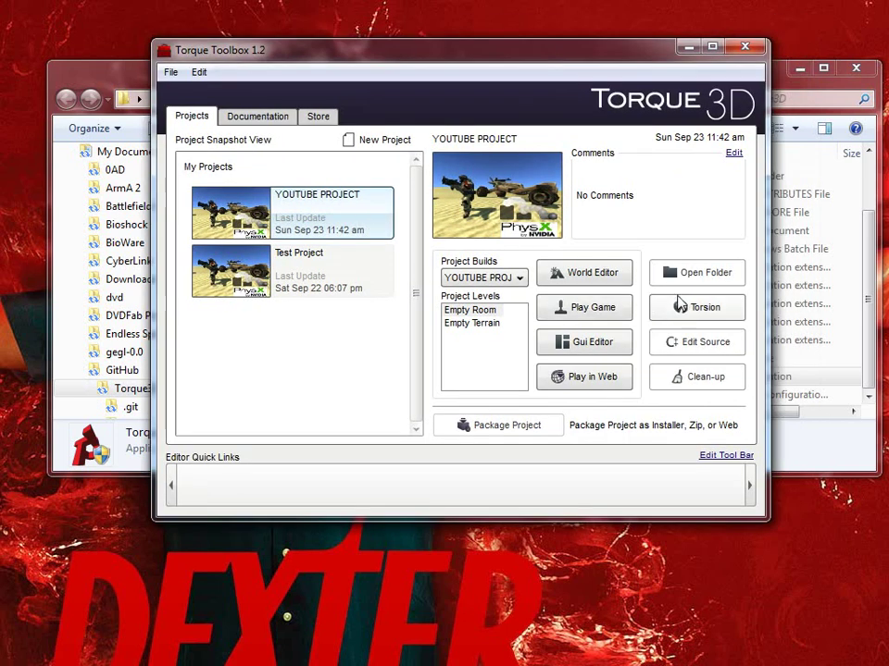
click(595, 273)
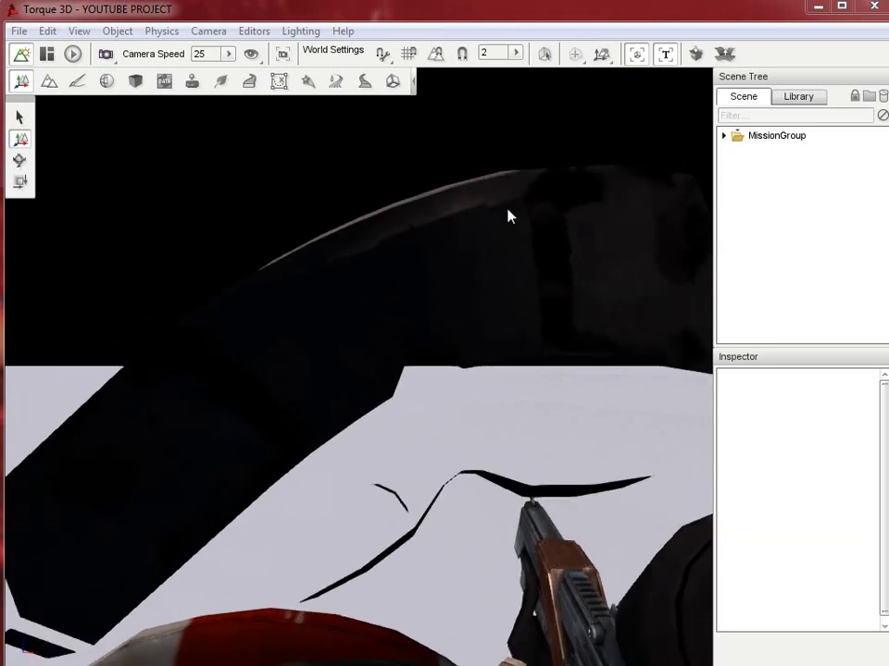
drag(581, 14, 625, 0)
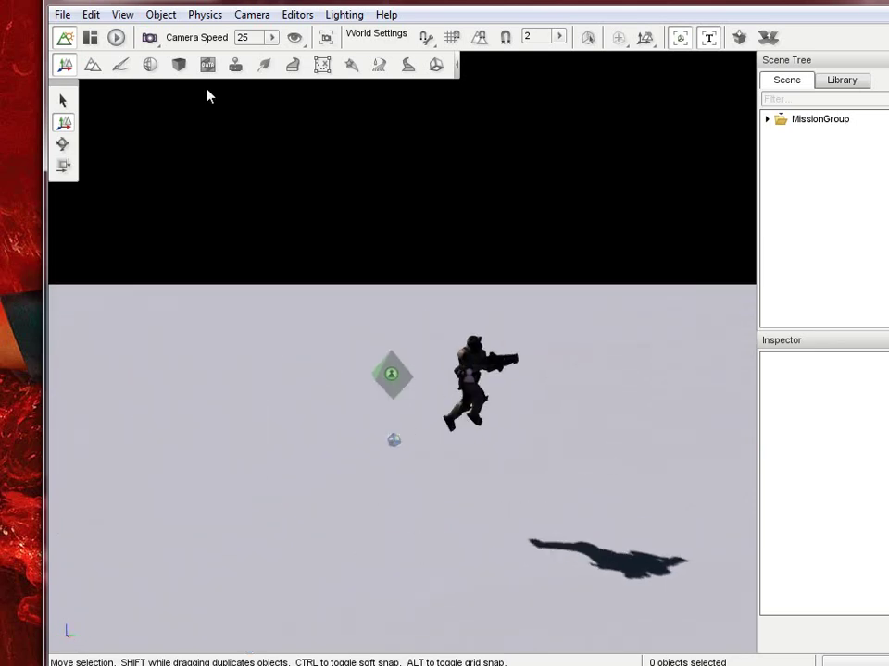
Switch the view to Player Camera and start playing the level with F11
click(149, 37)
click(196, 114)
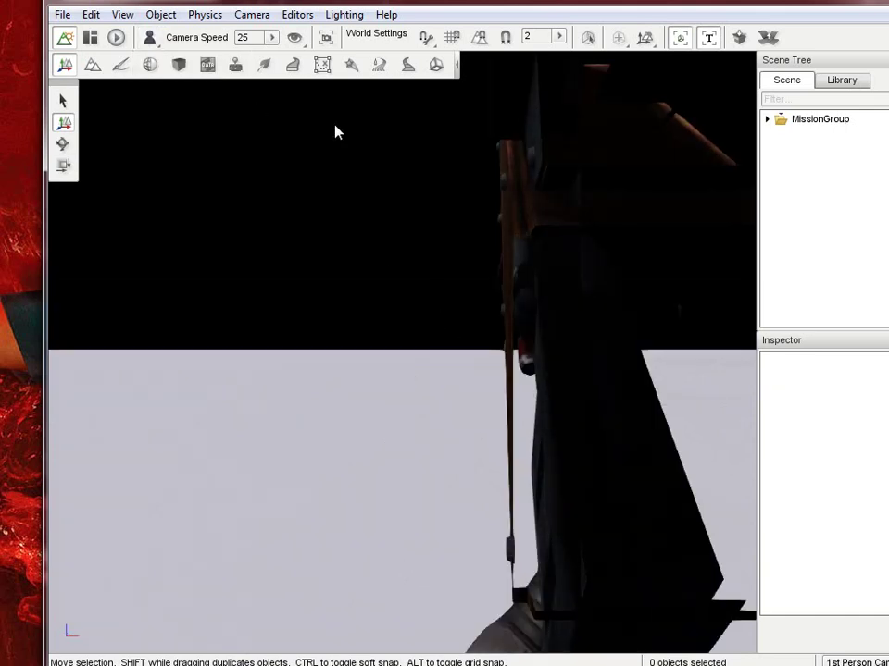
key(F11)
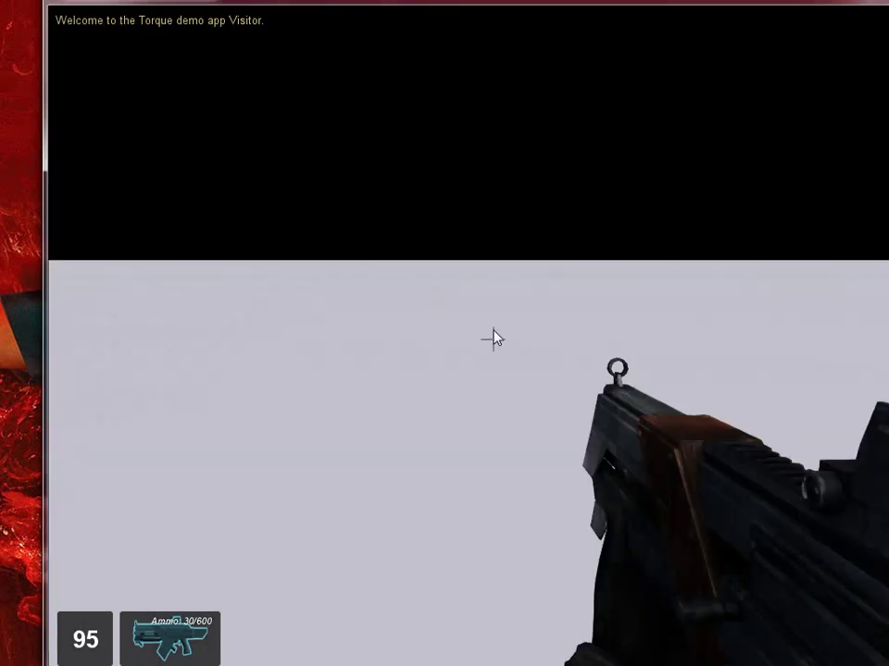
Fire the rifle twice, switch to the Proximity Mine, throw three mines, then exit play with F11
click(493, 338)
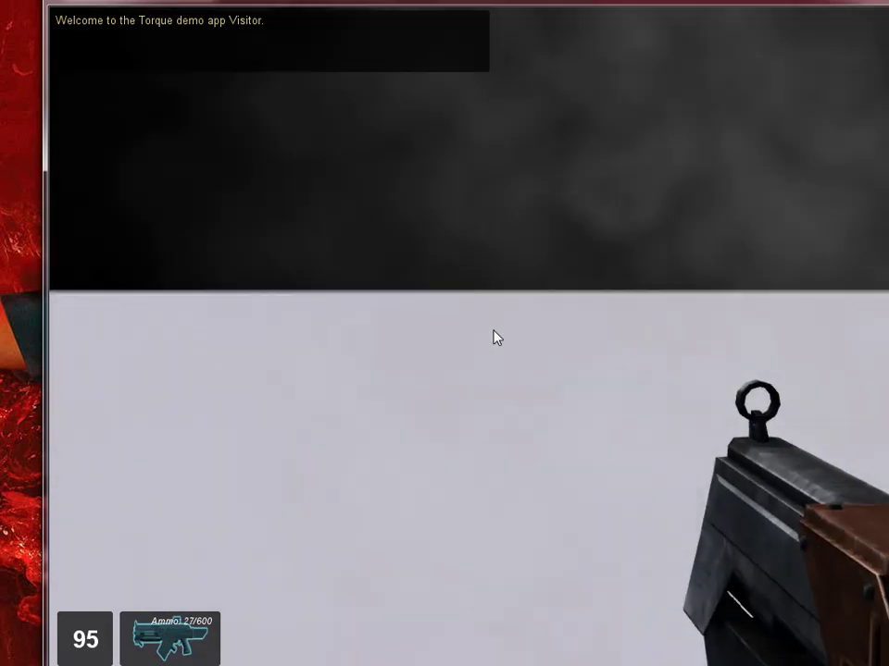
click(493, 338)
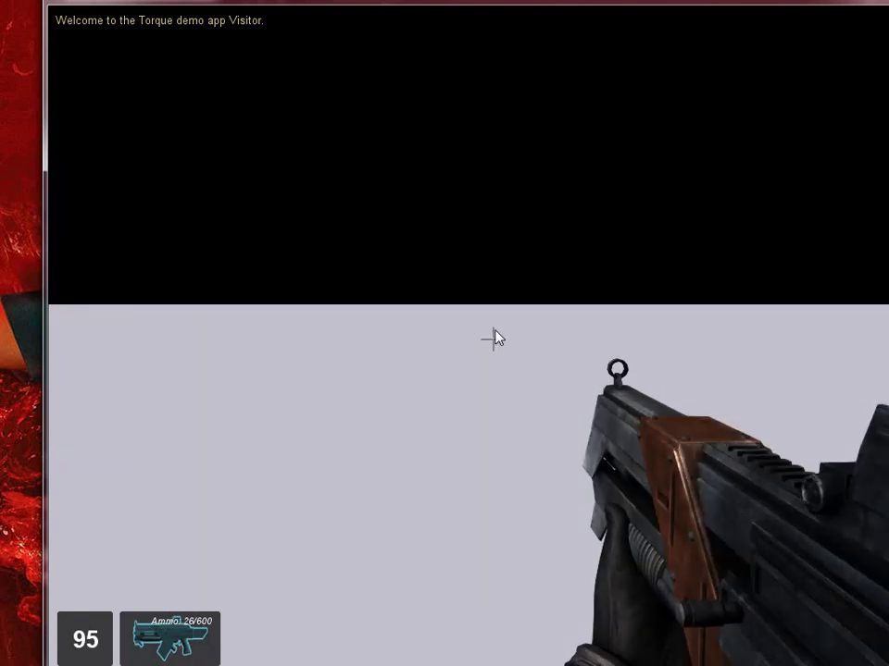
key(3)
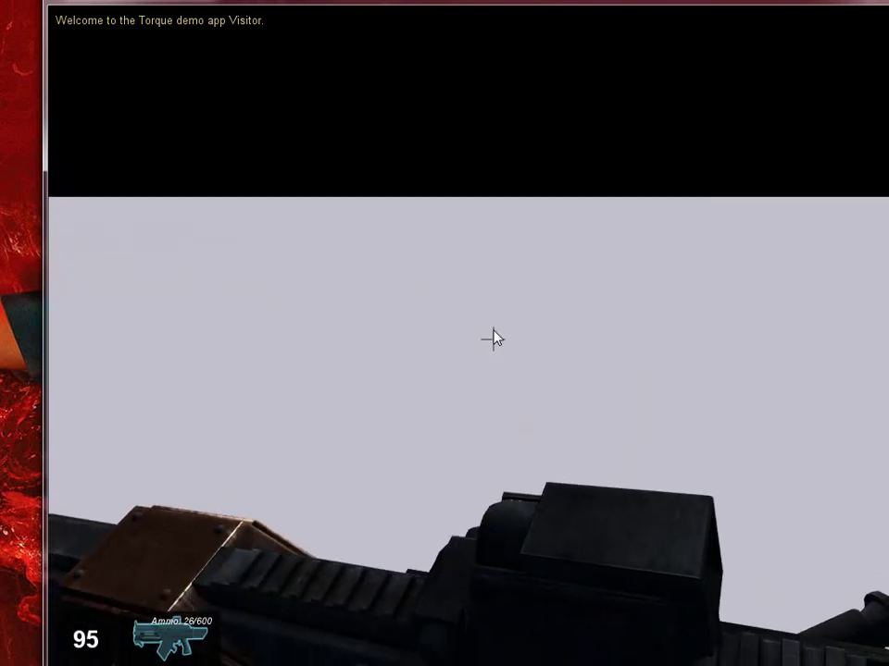
key(4)
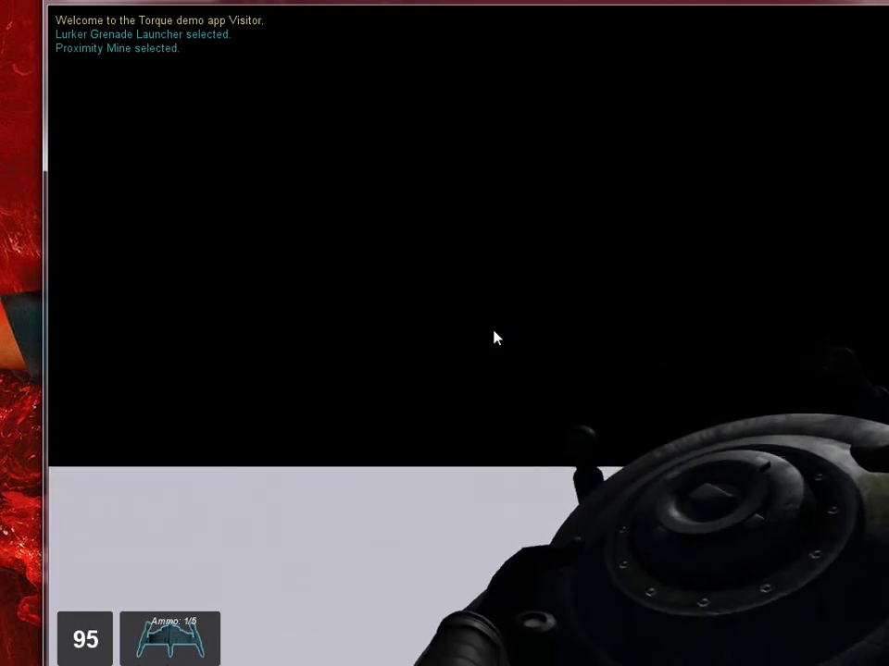
click(493, 338)
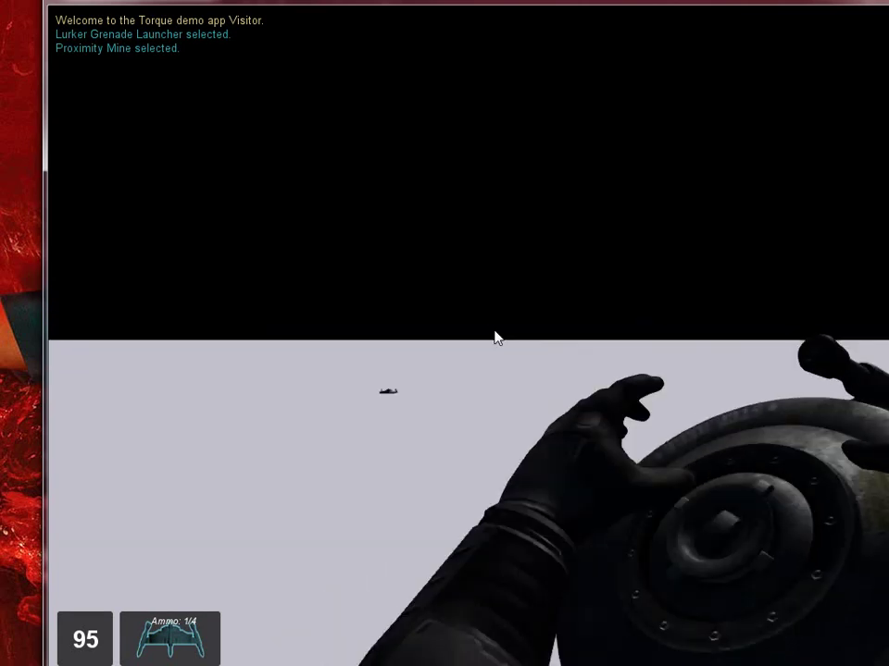
click(493, 338)
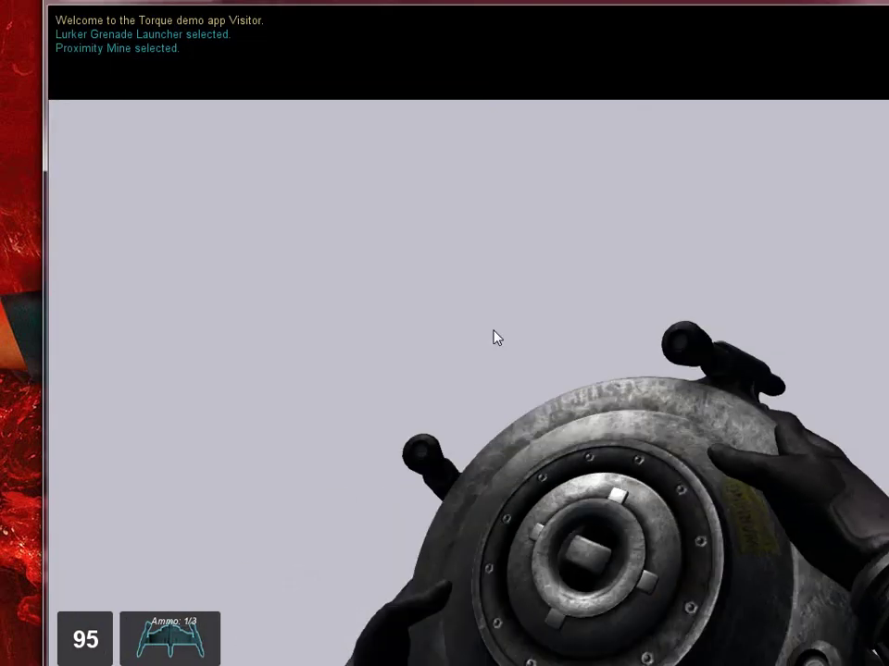
click(493, 338)
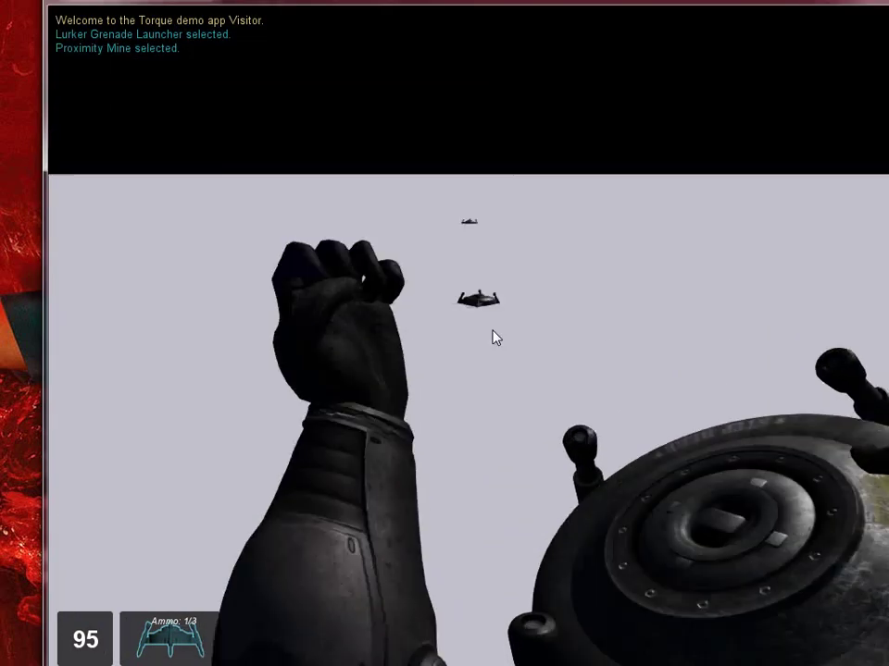
key(F11)
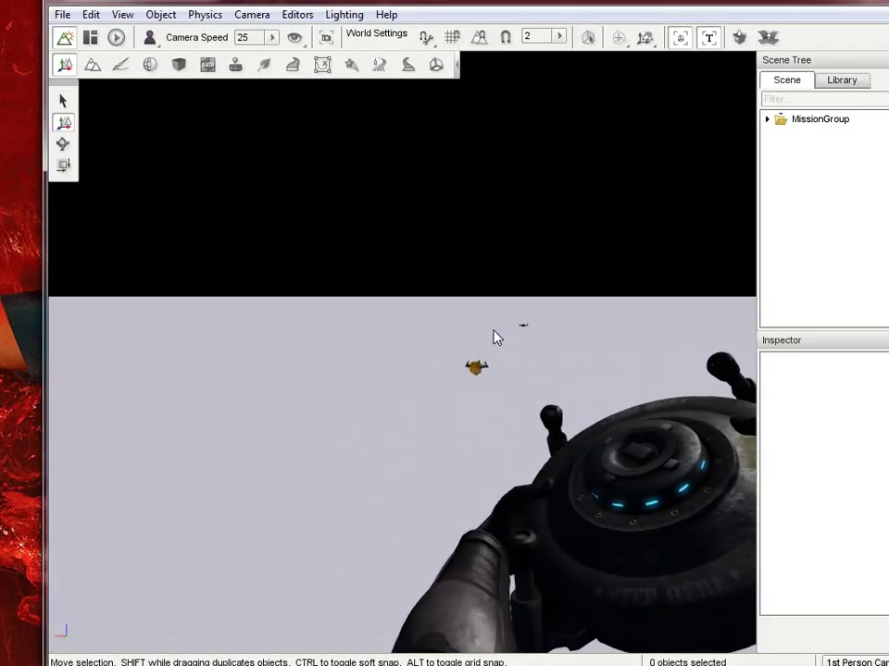
Switch to Free Camera and fly it to look down on the player character
click(149, 37)
click(163, 66)
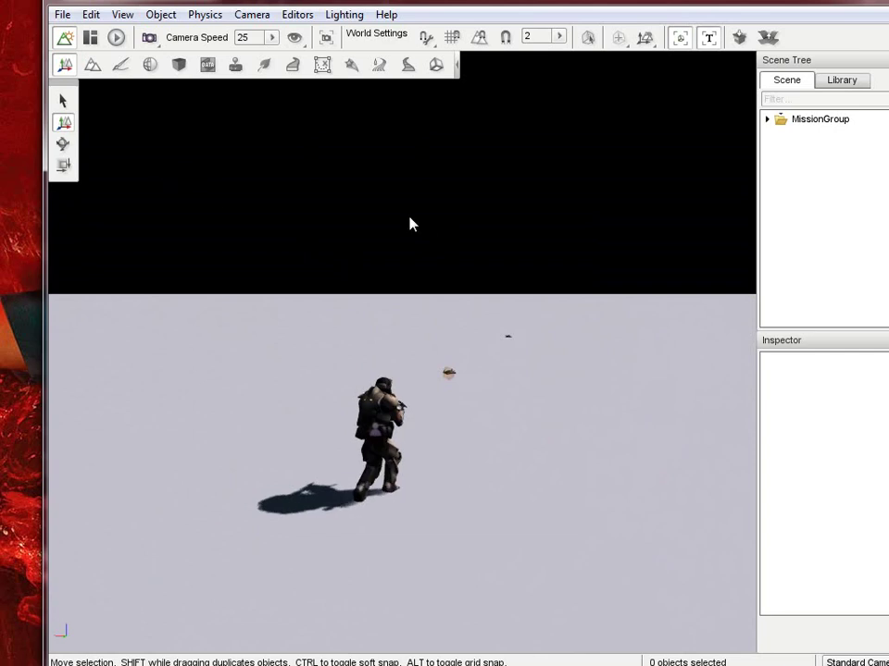
mouse_move(398, 223)
right_down()
mouse_move(494, 337)
mouse_move(394, 222)
right_up()
key(a)
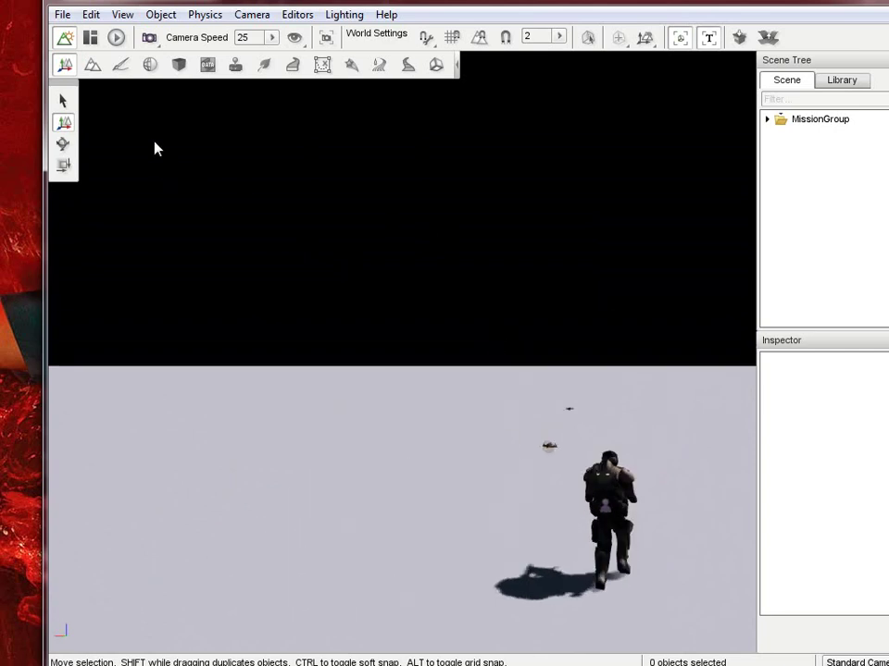
click(92, 69)
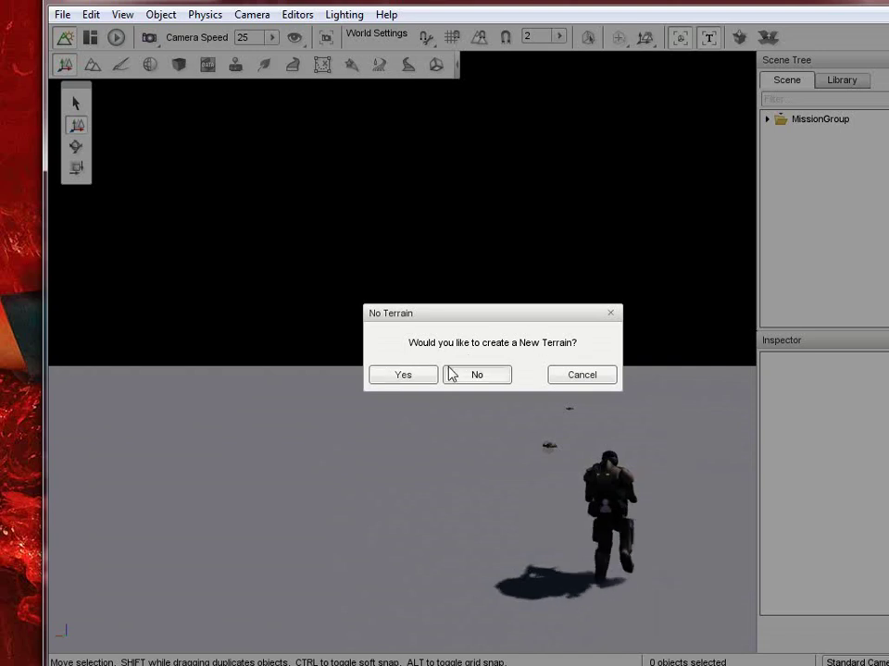
Create a Noise terrain named Field using dirt_grass material at 512 resolution
click(419, 378)
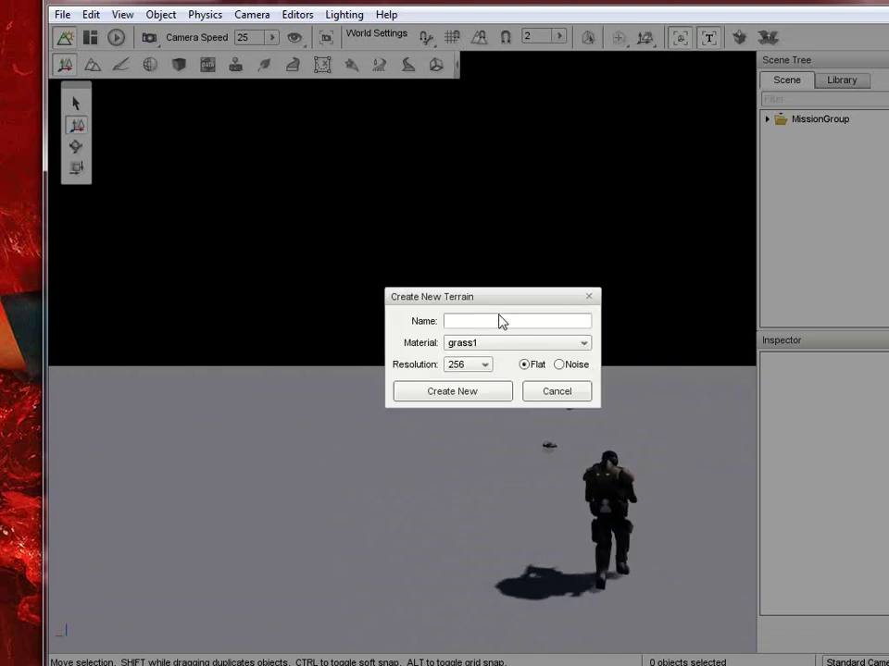
drag(494, 304, 437, 266)
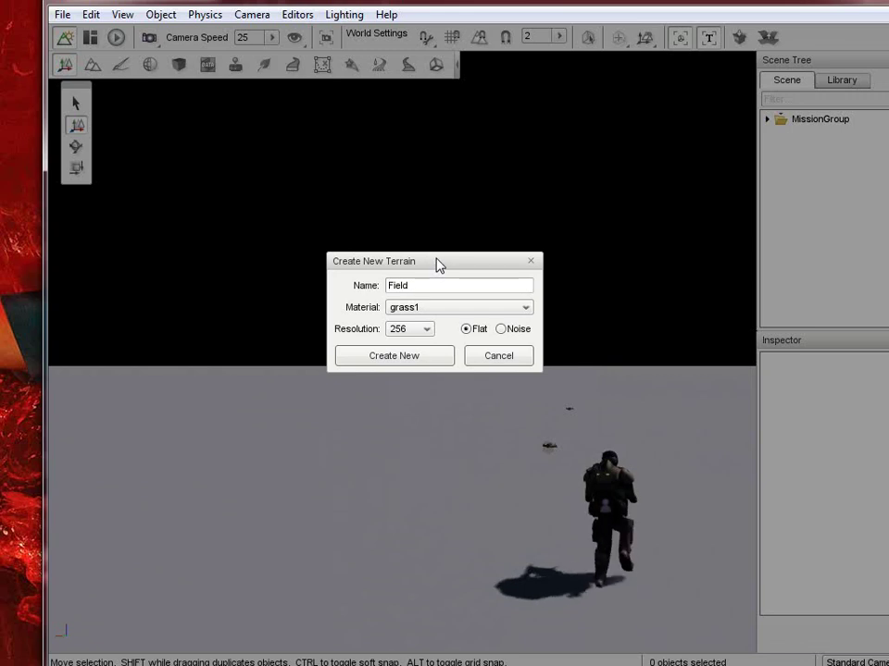
click(434, 308)
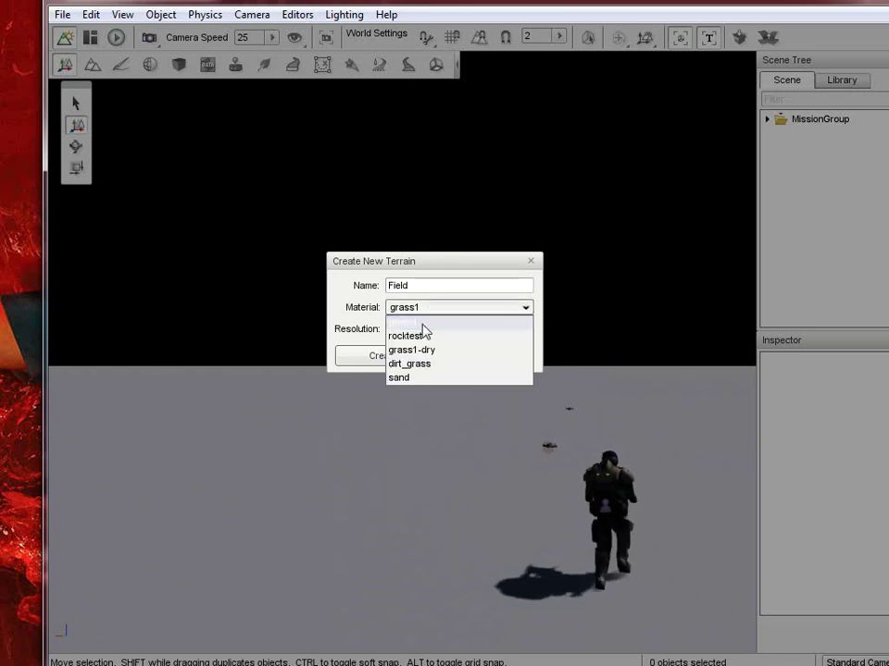
click(471, 370)
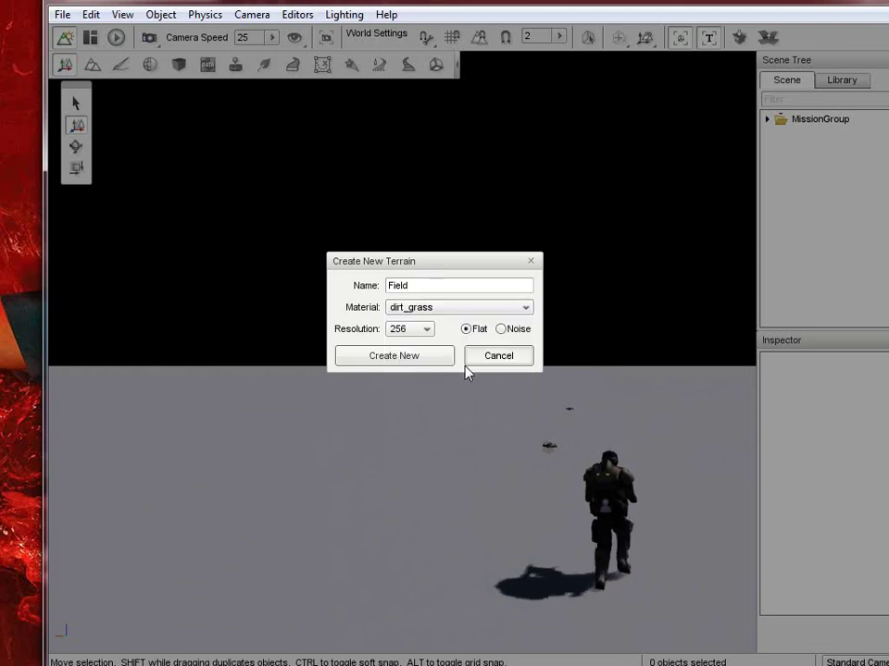
click(455, 311)
click(412, 366)
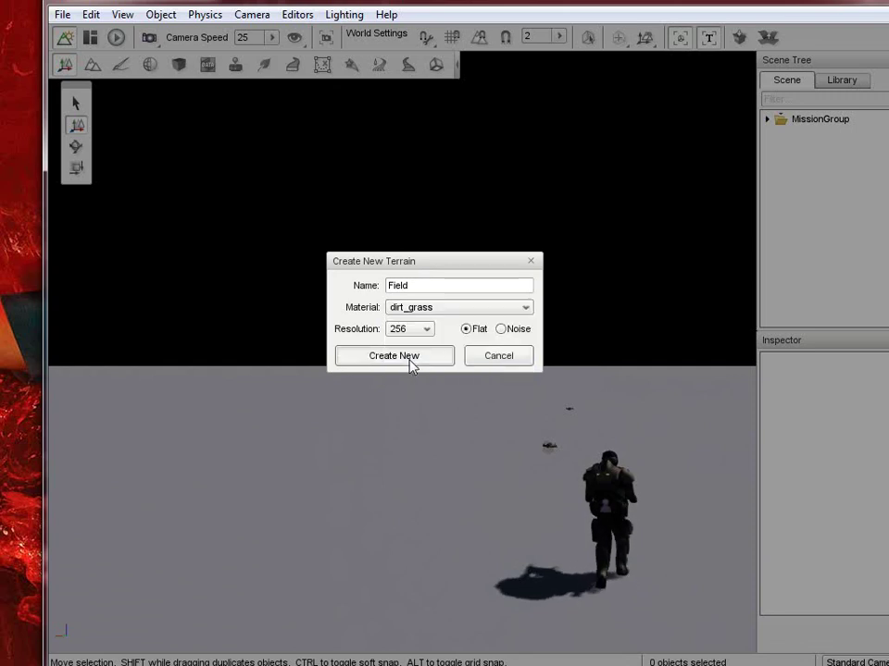
click(409, 331)
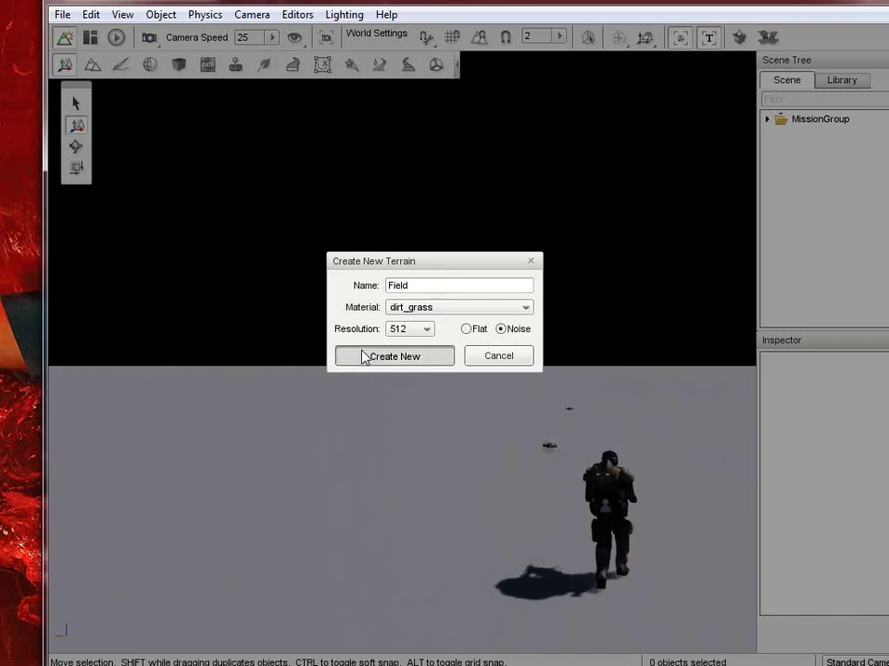
click(393, 356)
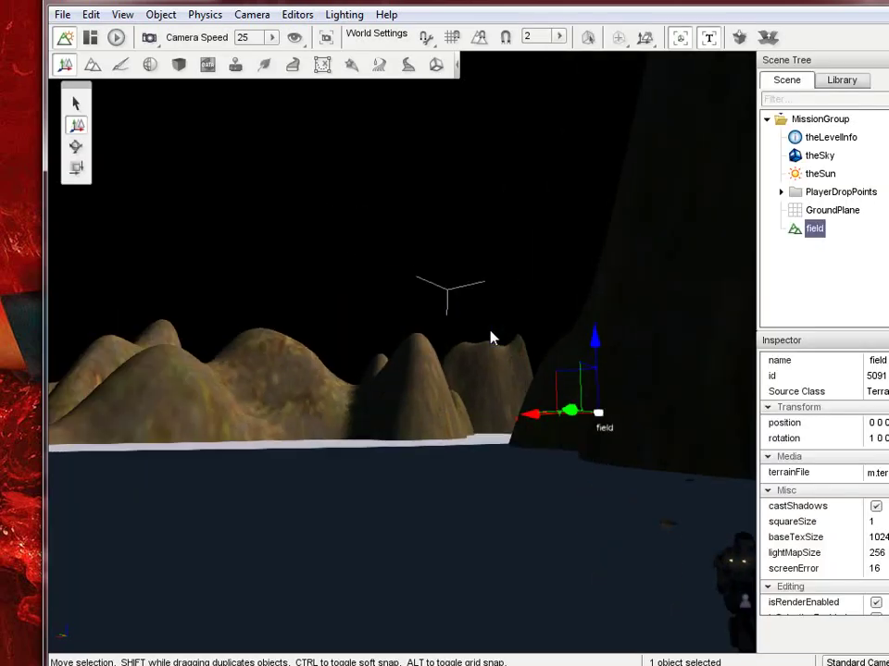
Orbit around the Field terrain, slide it to the right, then click empty space to deselect it
right_drag(493, 337, 349, 403)
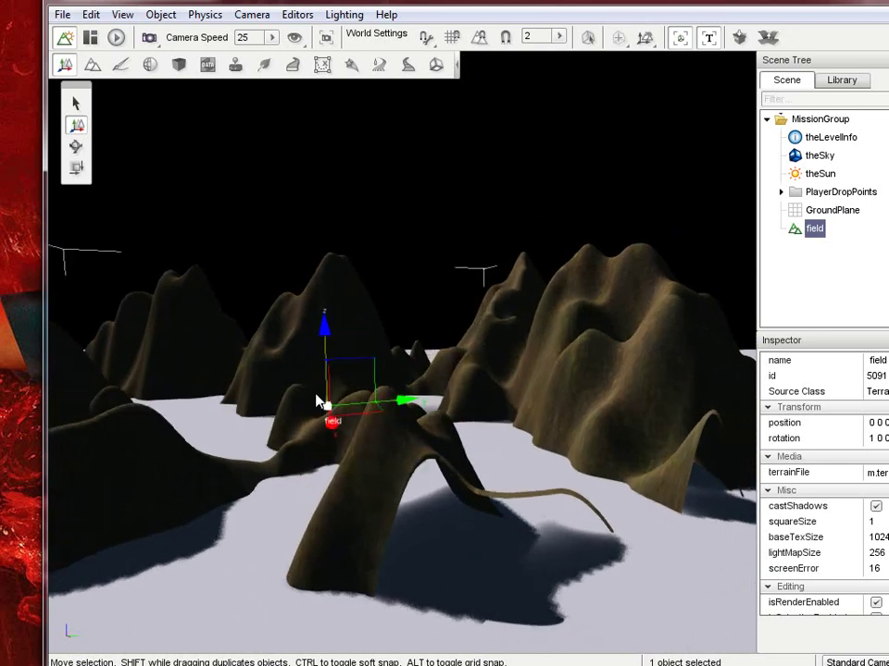
drag(324, 410, 297, 411)
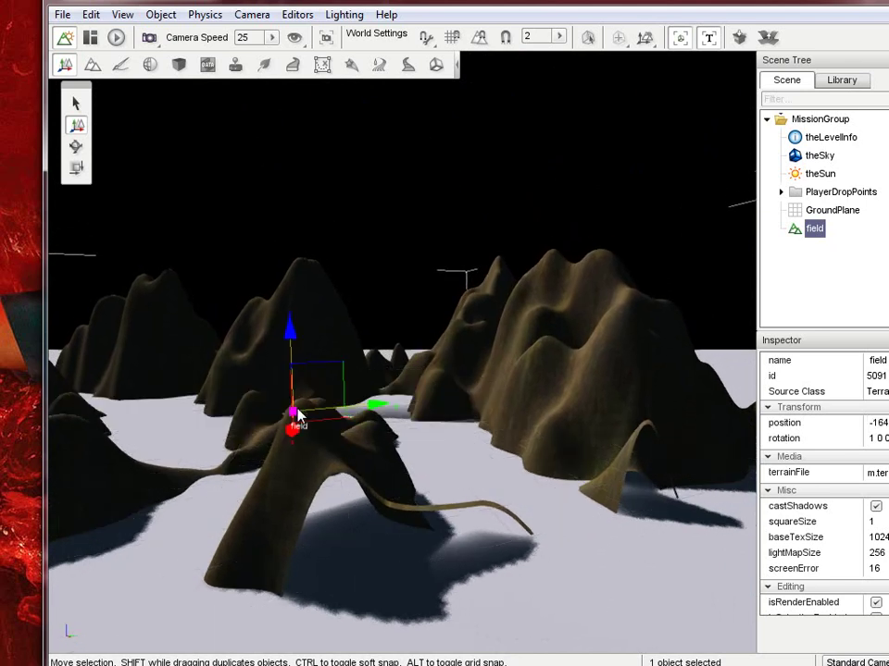
right_drag(496, 337, 496, 337)
click(264, 287)
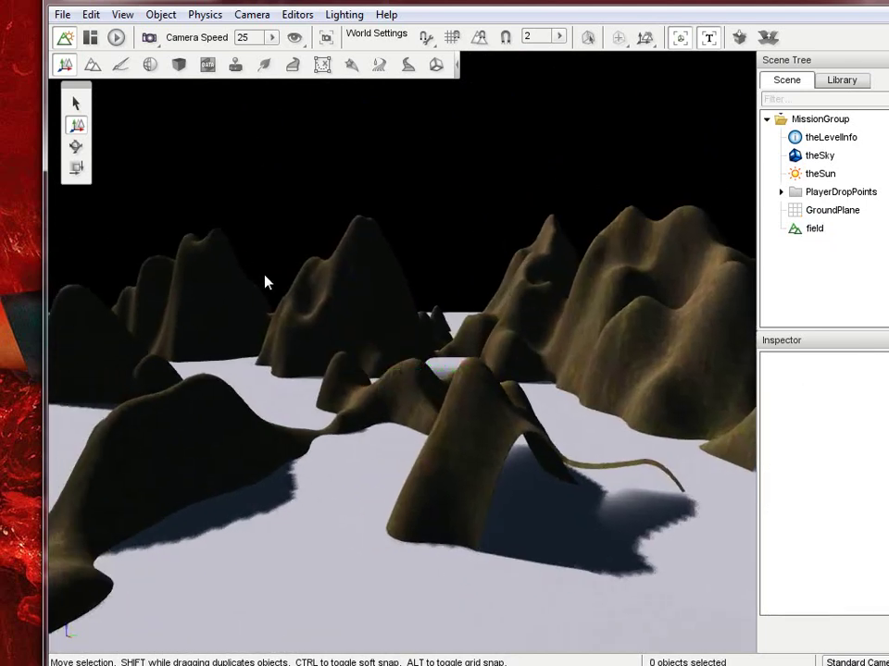
Enter terrain editing and fly the camera in close to the central hills
click(92, 65)
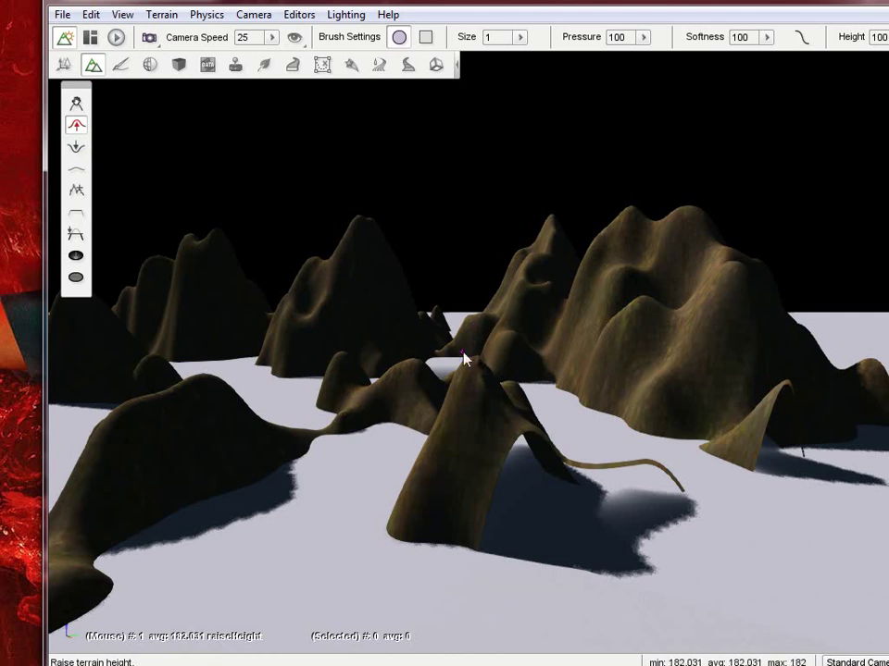
key(w)
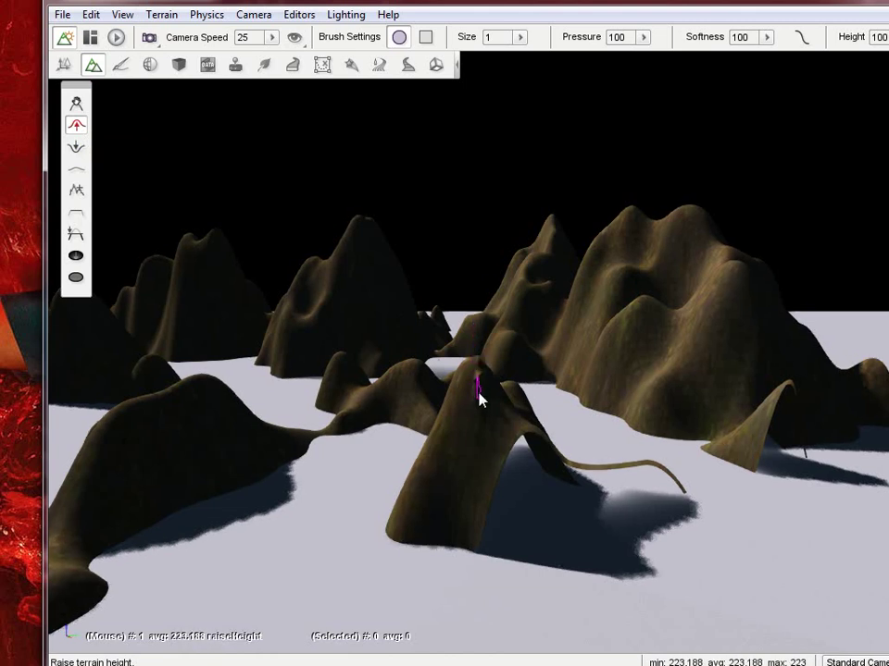
right_drag(456, 417, 495, 338)
key(w)
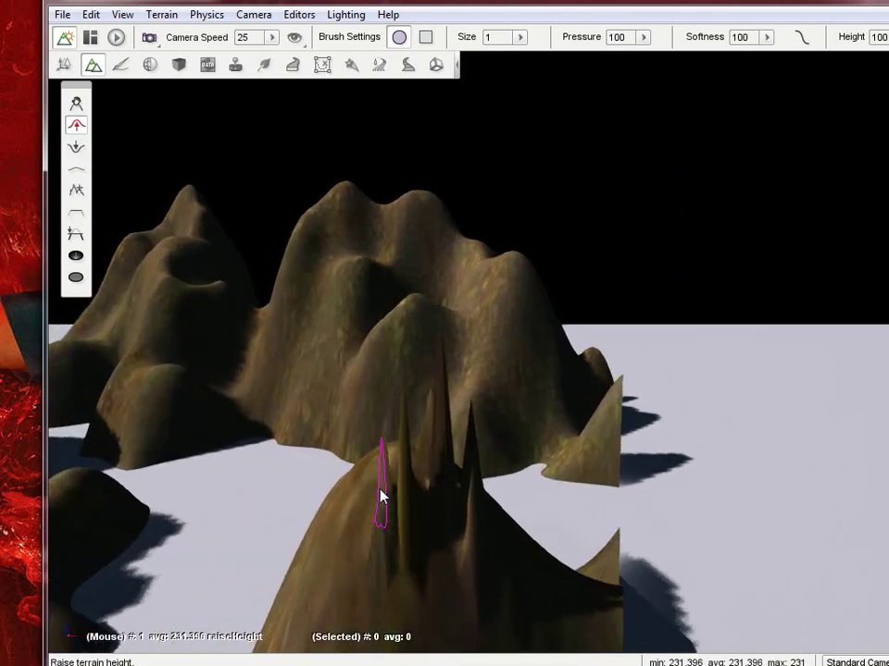
right_drag(288, 503, 495, 338)
key(w)
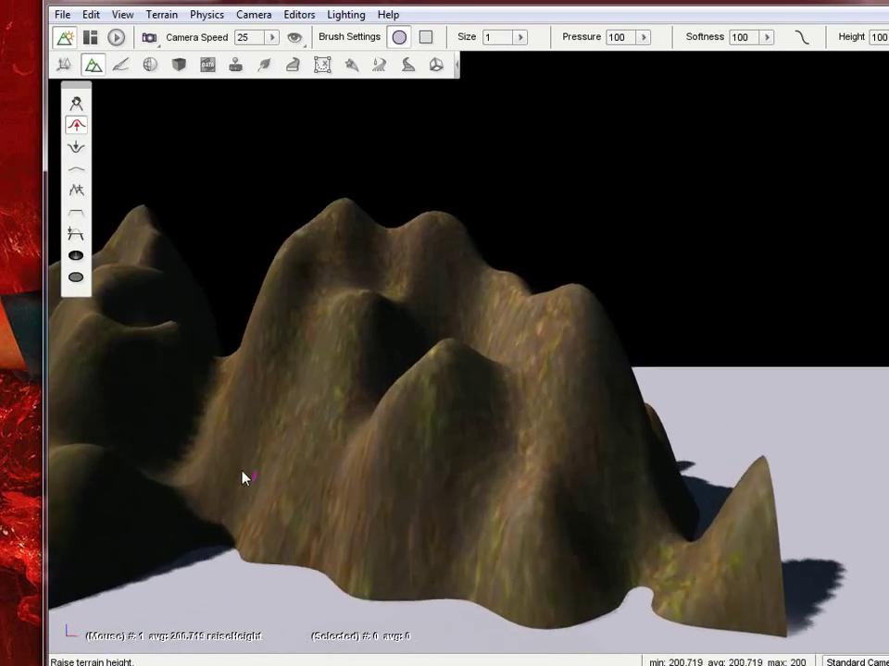
click(80, 150)
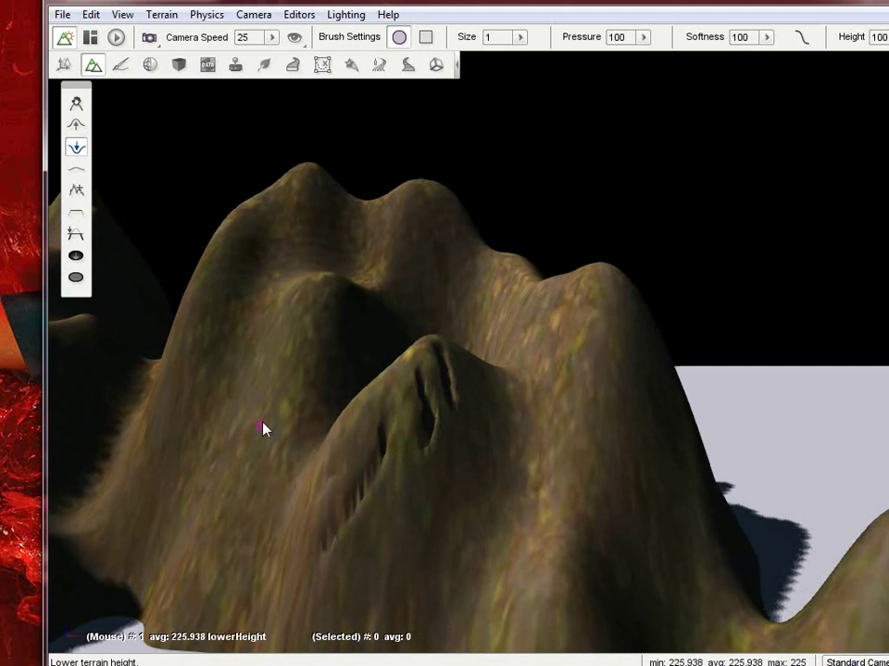
With a size 22 brush, lower a pit, smooth it and the ridge slopes, then flatten a mountain plateau
key(w)
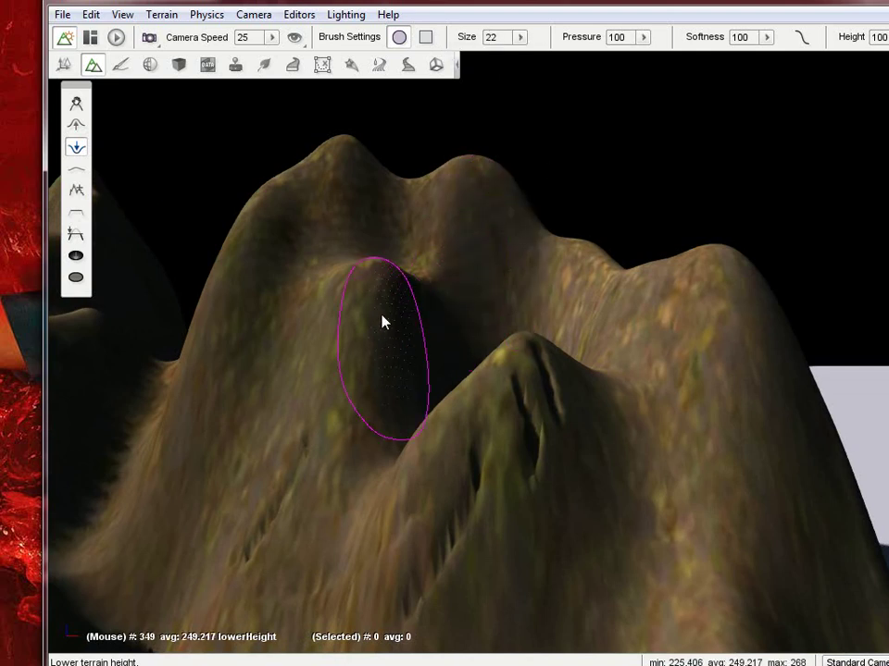
mouse_move(364, 311)
mouse_down()
mouse_move(381, 355)
mouse_move(357, 372)
mouse_up()
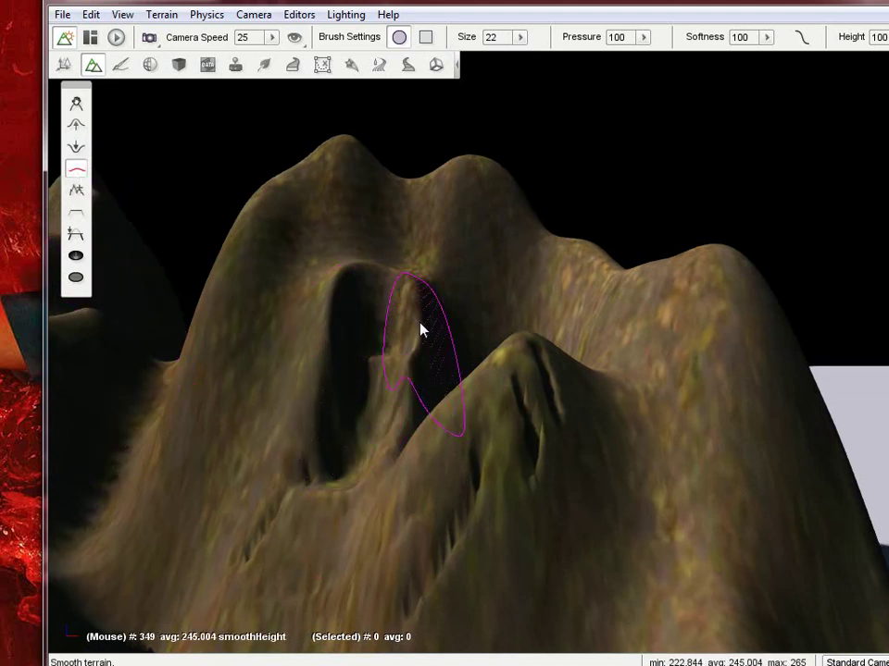
drag(392, 327, 329, 337)
mouse_move(330, 387)
mouse_down()
mouse_move(396, 426)
mouse_move(374, 467)
mouse_move(259, 481)
mouse_move(331, 539)
mouse_move(386, 532)
mouse_move(536, 444)
mouse_move(654, 446)
mouse_move(610, 531)
mouse_move(485, 563)
mouse_move(436, 618)
mouse_move(529, 565)
mouse_up()
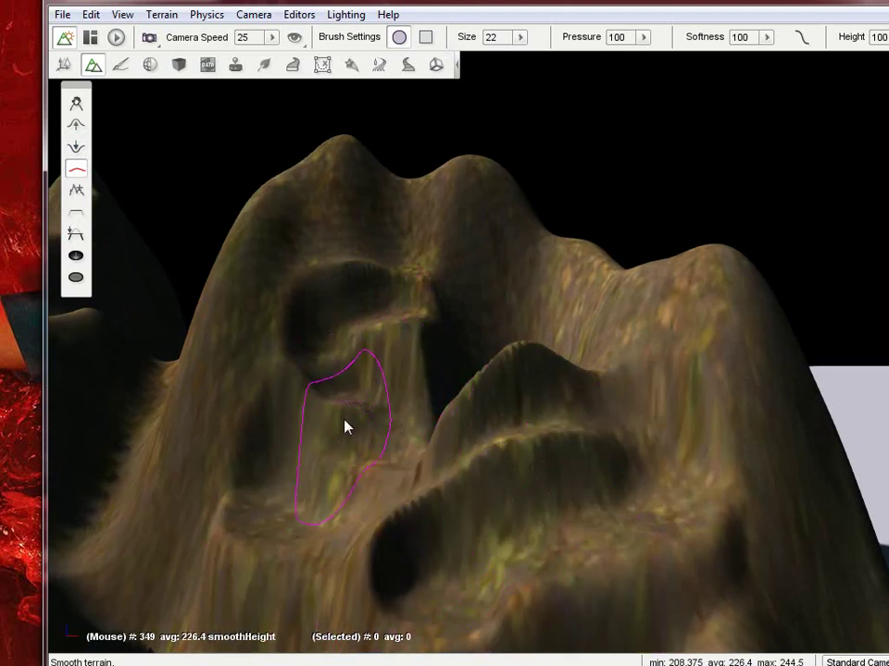
key(a)
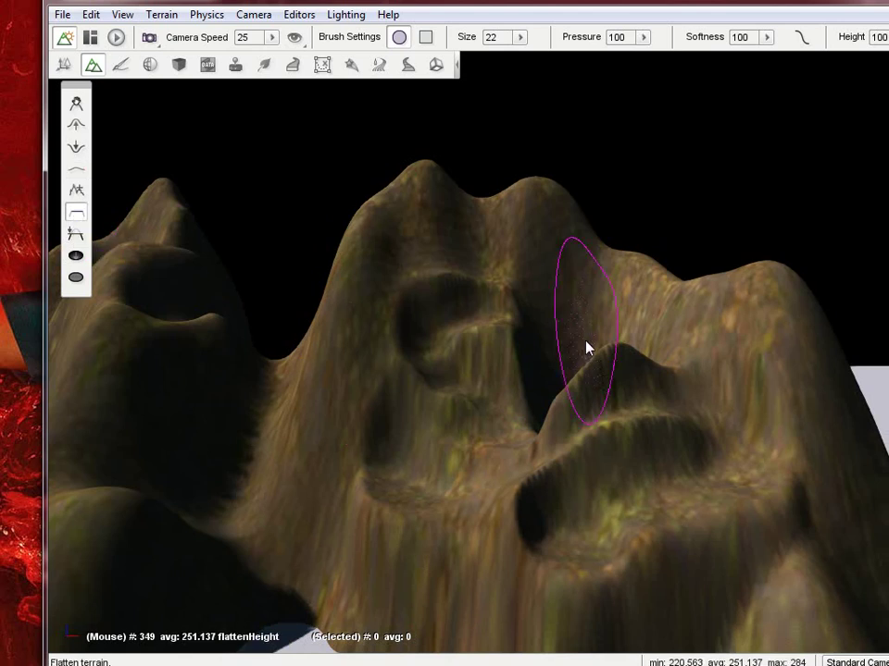
mouse_move(586, 347)
mouse_down()
mouse_move(452, 358)
mouse_move(397, 425)
mouse_move(558, 441)
mouse_move(514, 531)
mouse_move(383, 495)
mouse_move(203, 531)
mouse_move(137, 510)
mouse_move(206, 413)
mouse_move(371, 417)
mouse_move(672, 463)
mouse_up()
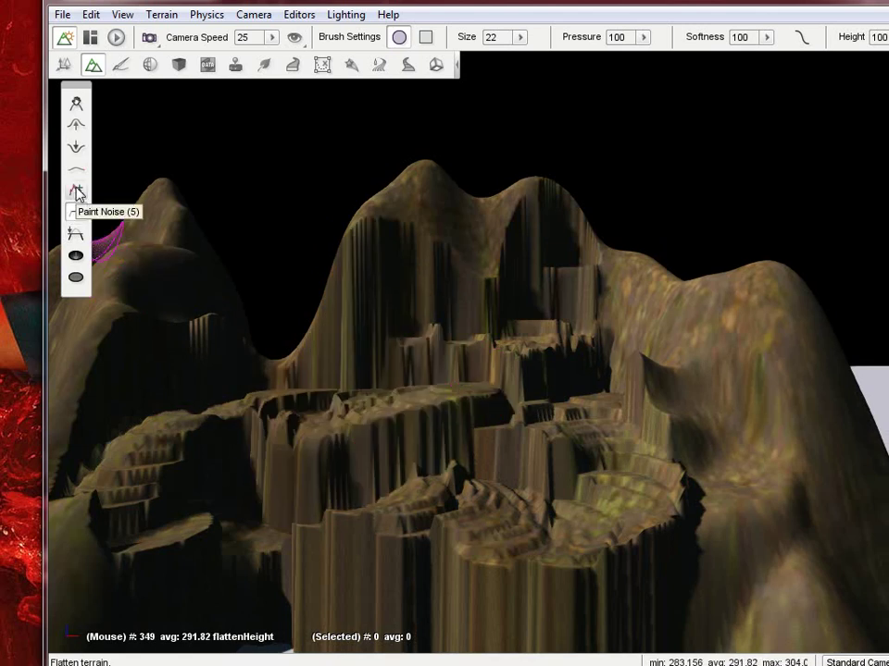
Position the camera facing the central ridge and roughen it with Paint Noise
key(s)
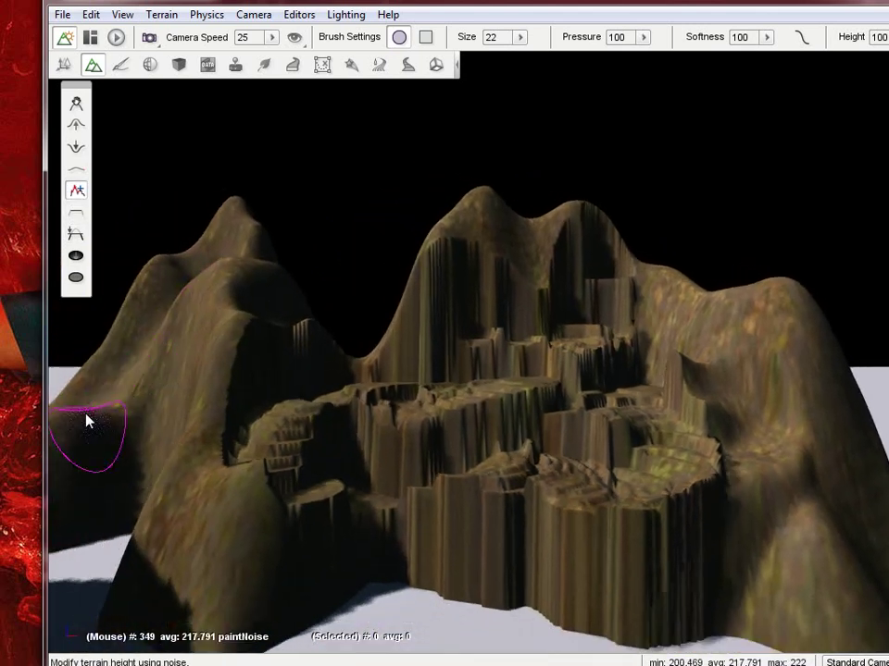
key(s)
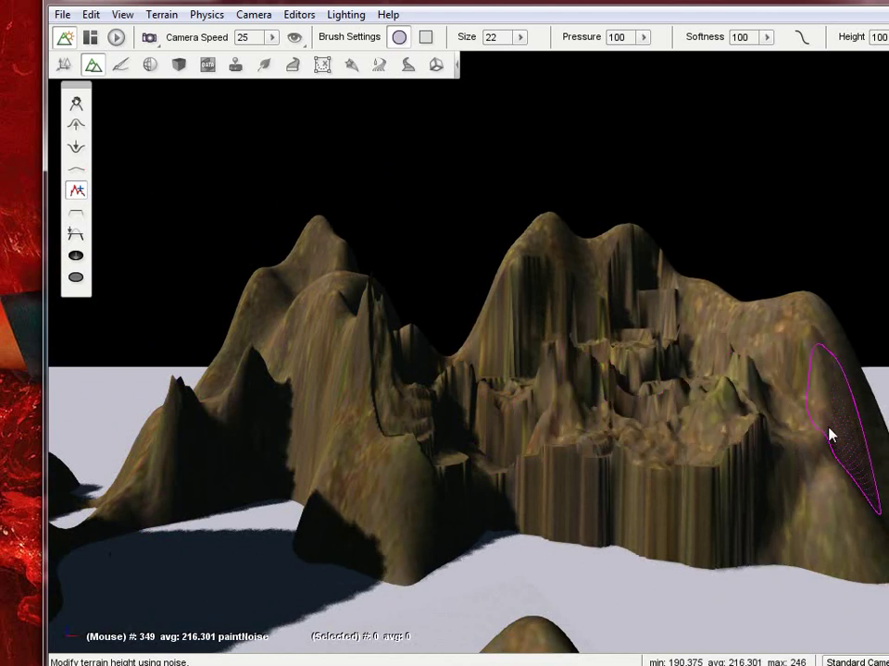
key(w)
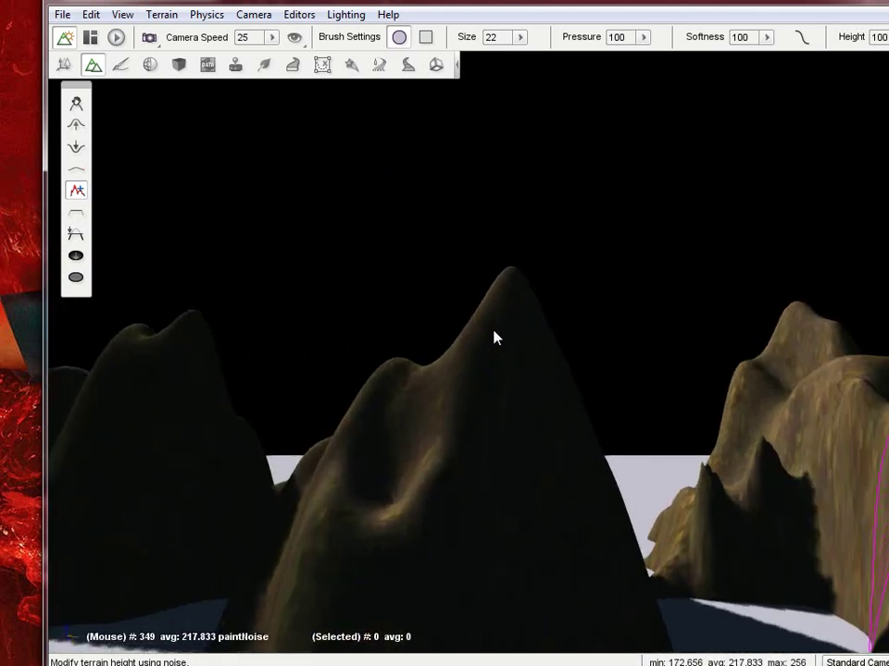
key(w)
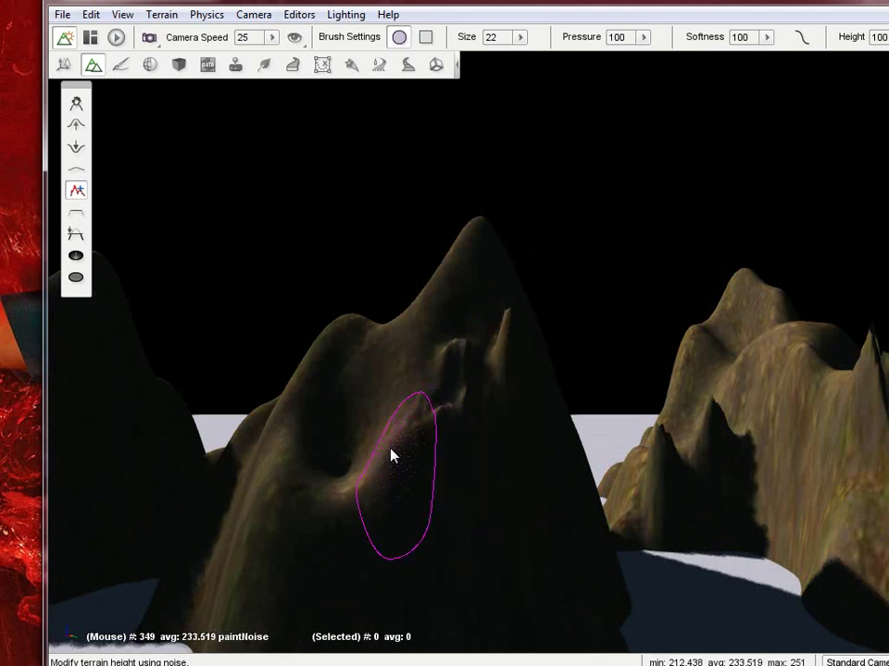
drag(391, 454, 369, 355)
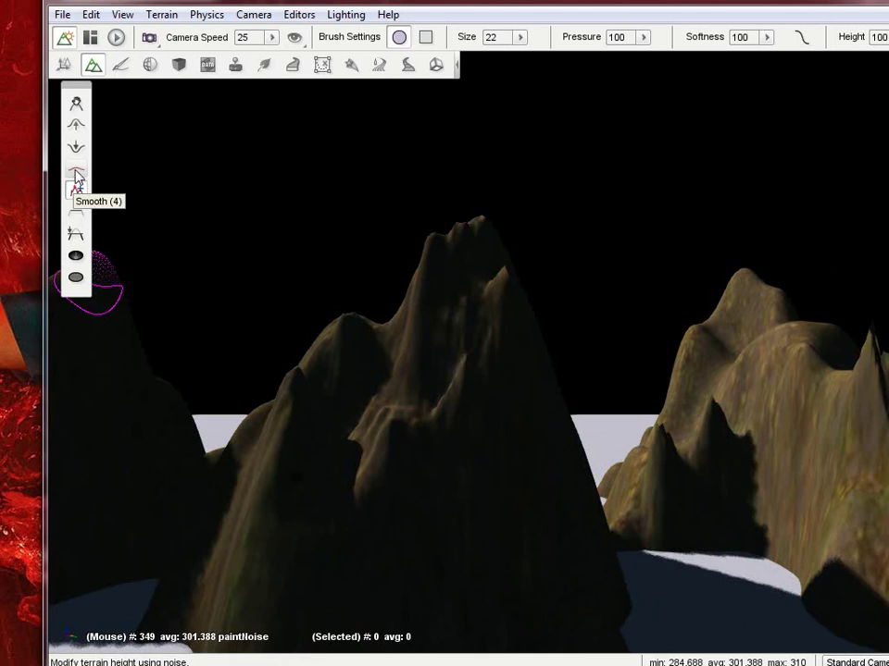
Fly around the mountains for a wider view, then launch the level with F11
key(s)
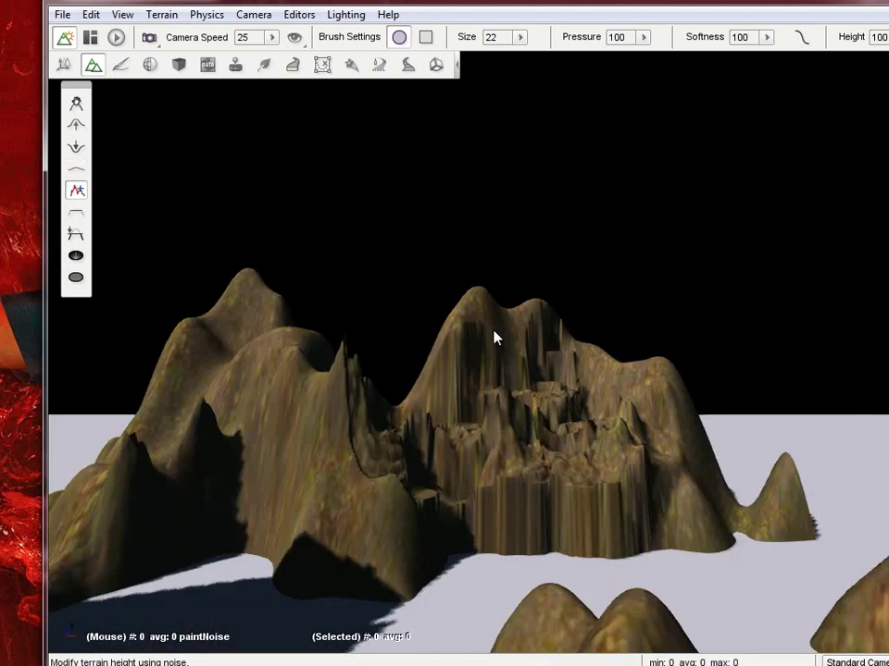
key(w)
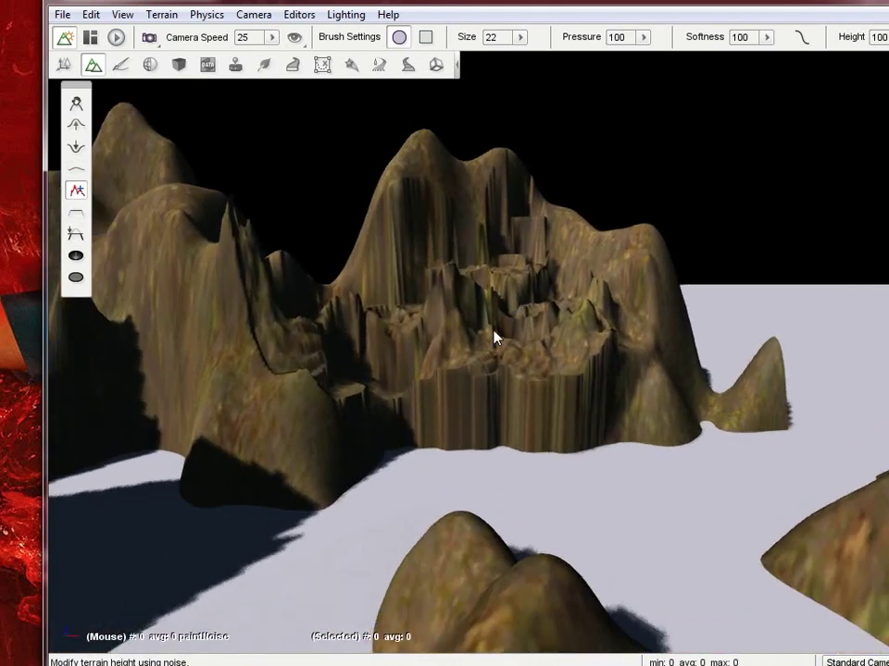
key(s)
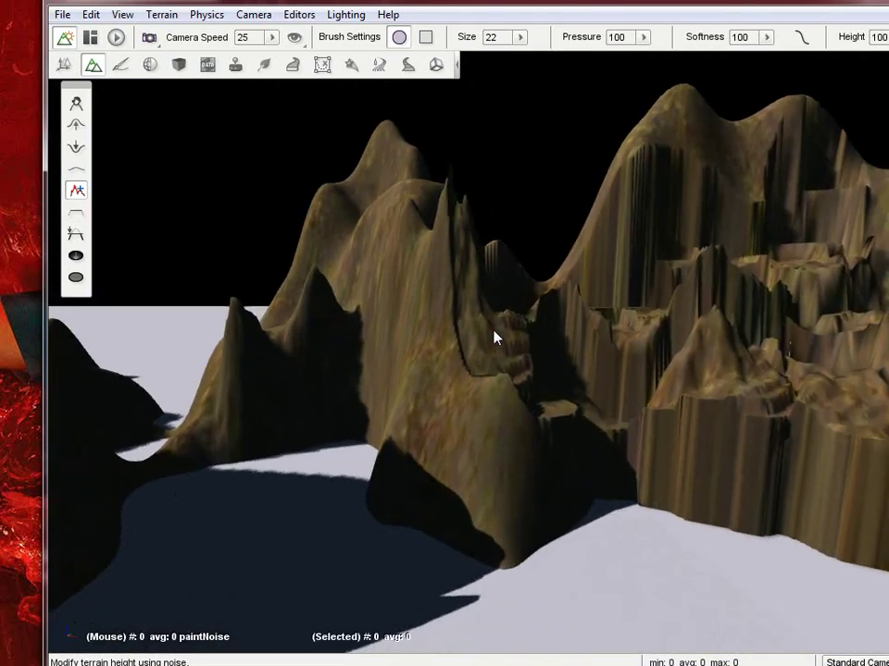
key(F11)
Walk the player through the valley, back toward open ground and up the slope
key(w)
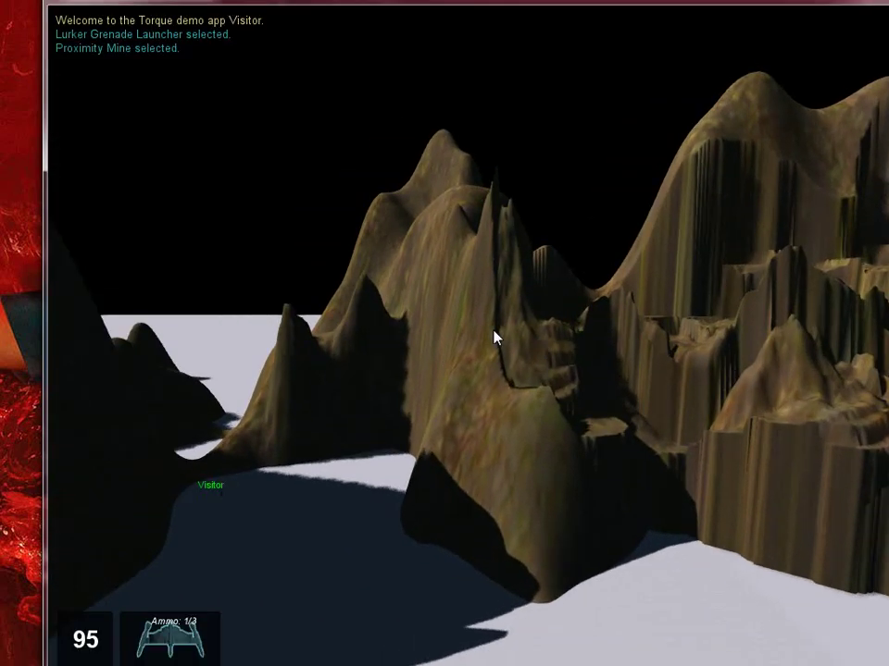
key(s)
key(w)
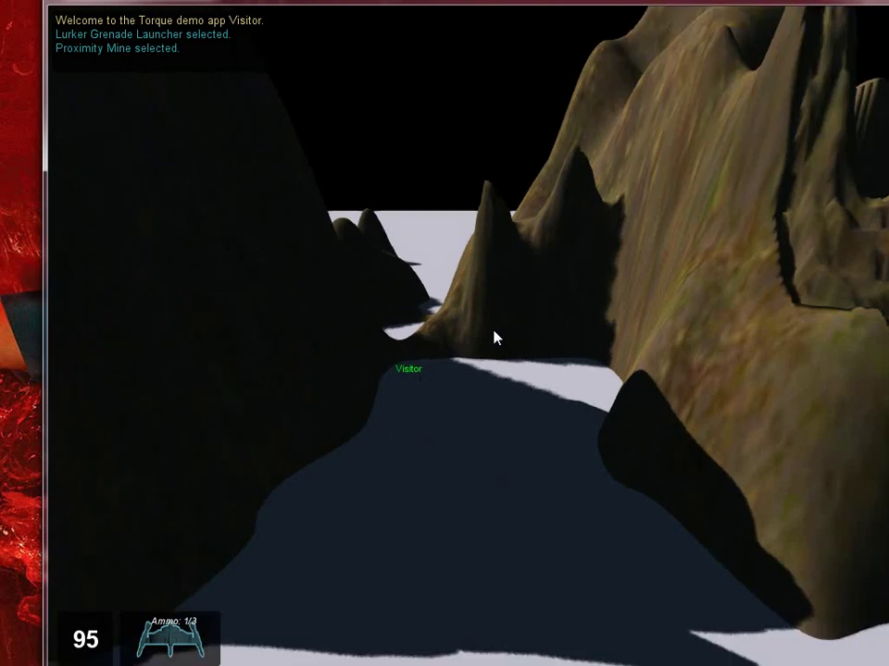
key(s)
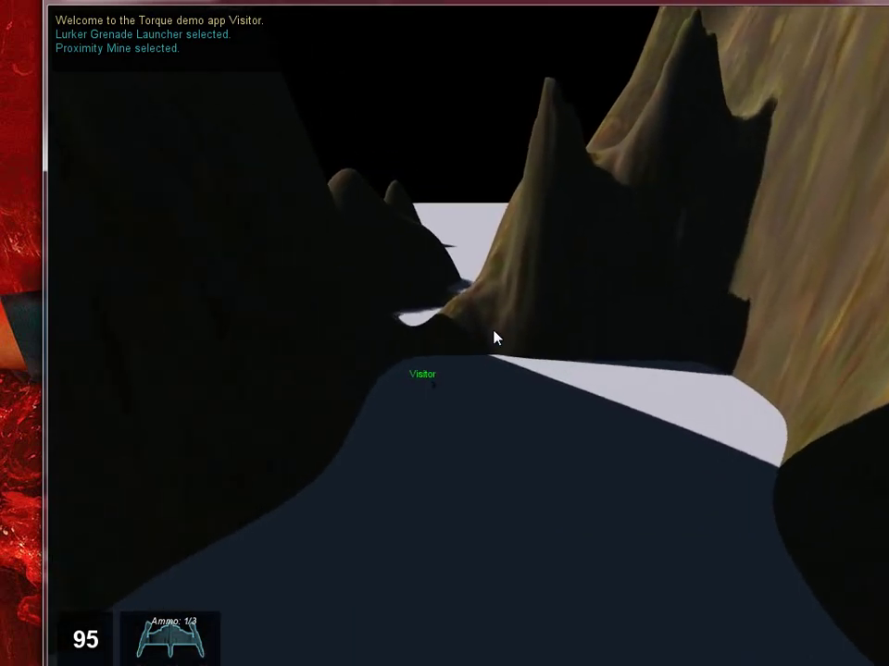
key(w)
key(s)
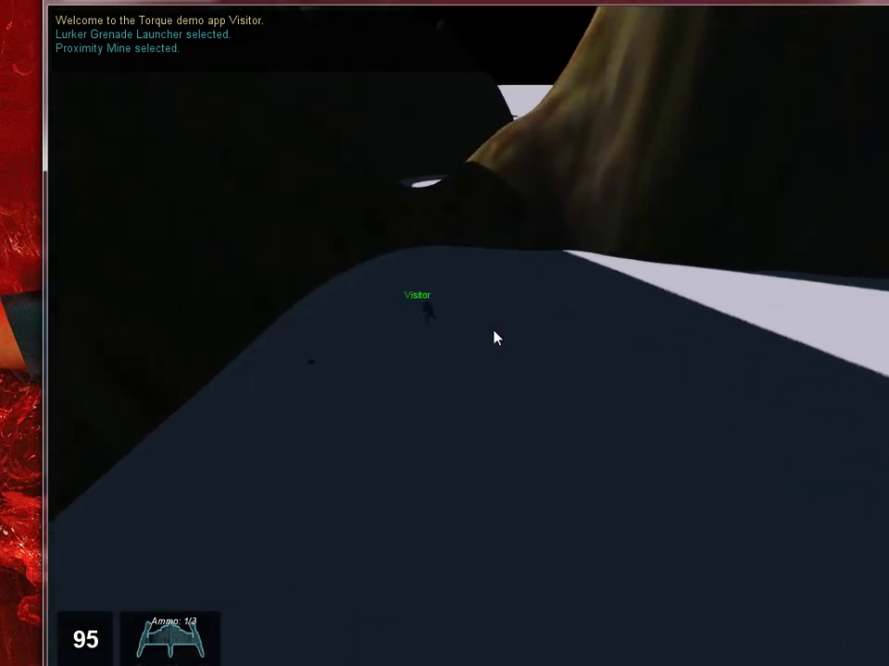
key(w)
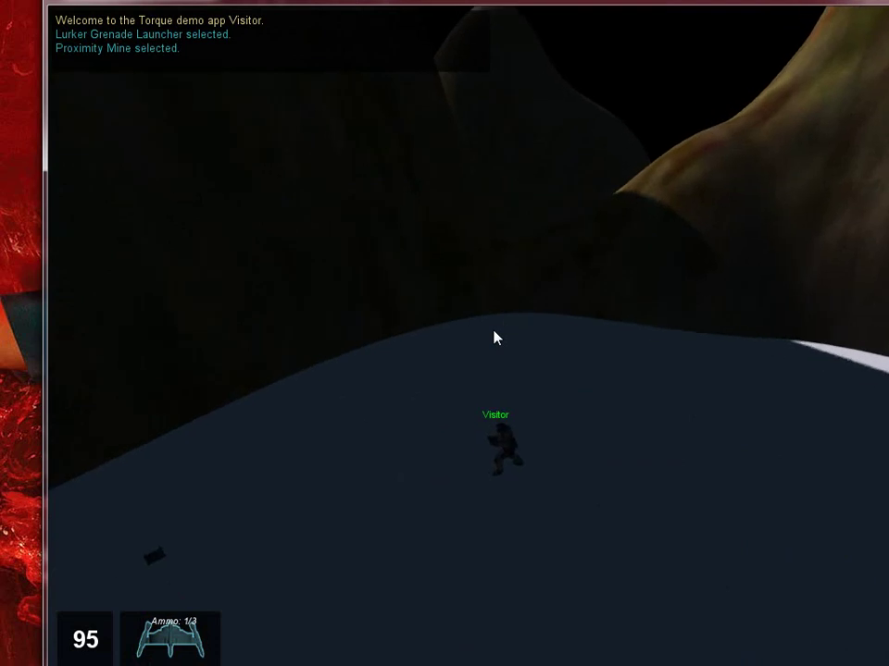
Switch the editor's camera mode to Player Camera and resume playing the level
key(F11)
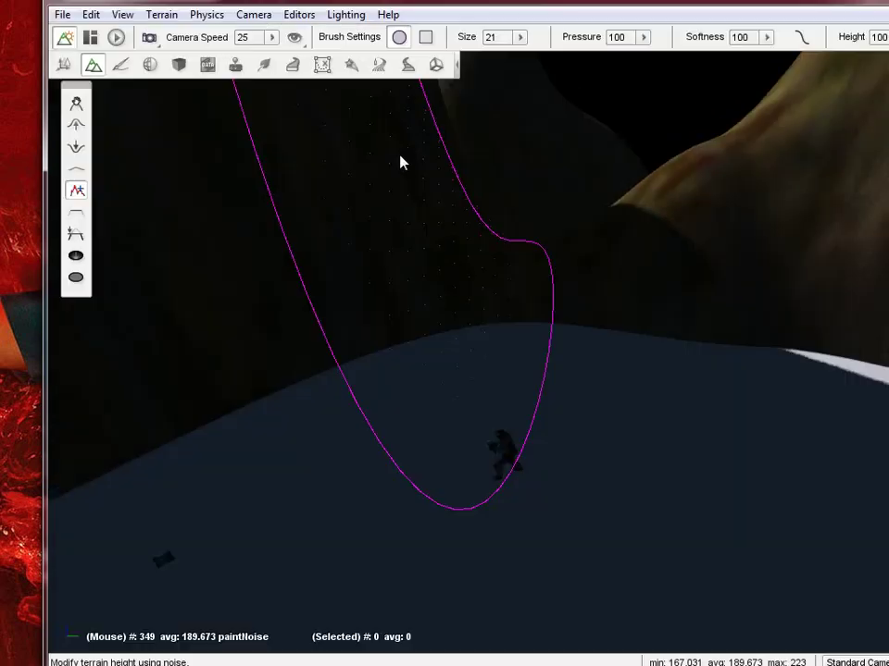
click(157, 41)
click(183, 114)
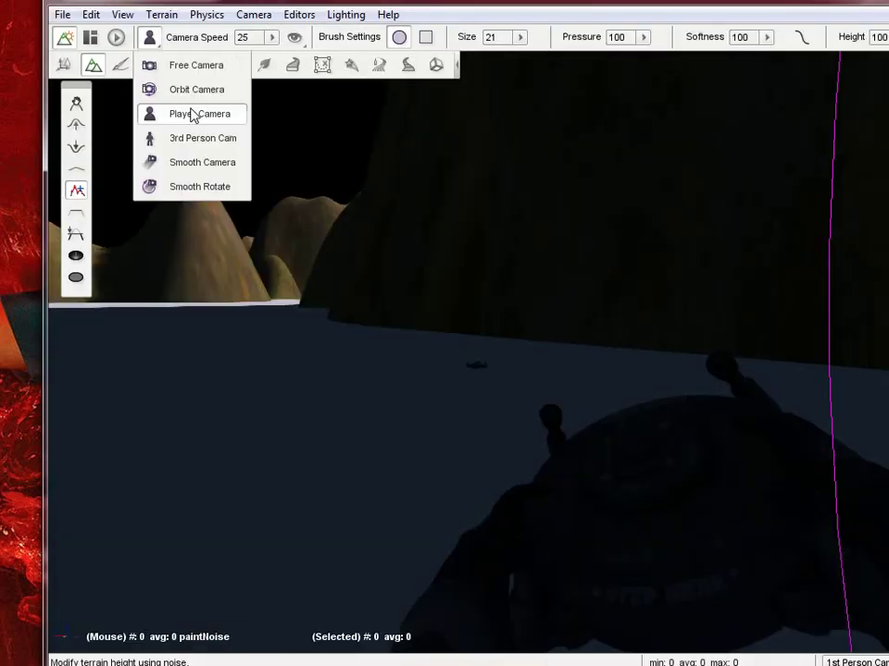
key(F11)
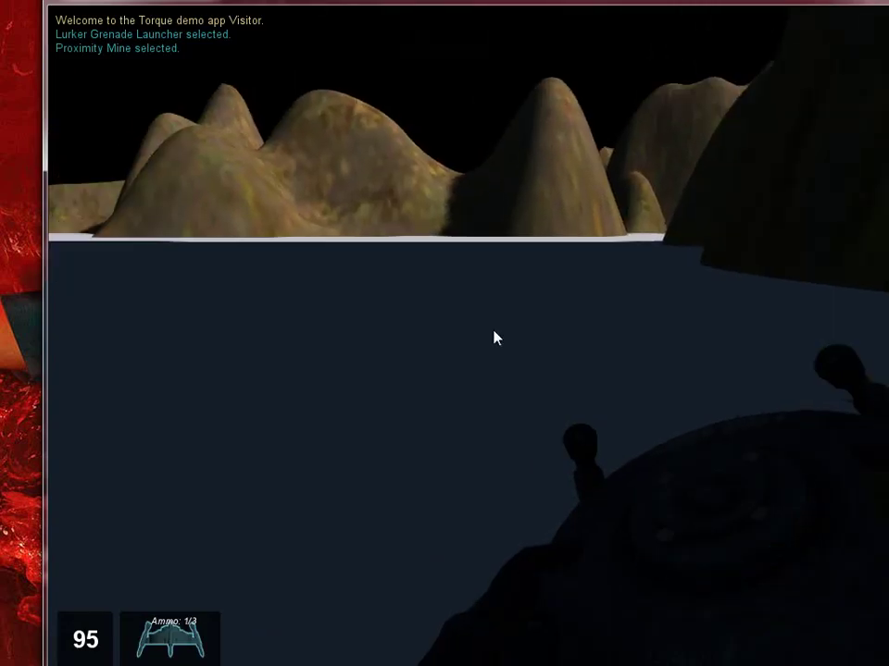